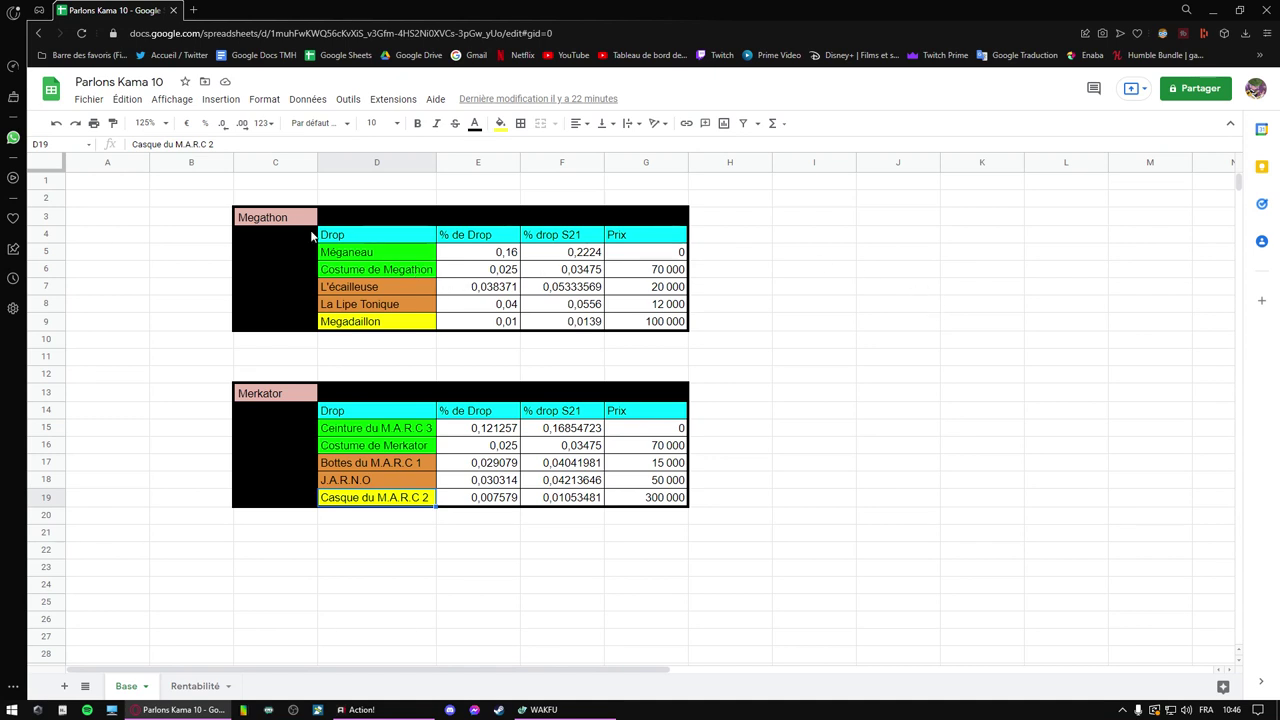
# Step: Inspect the Costume de Megathon and Costume de Merkator drops on the Base sheet, including the Megathon costume's price
pyautogui.click(383, 234)
pyautogui.click(364, 257)
pyautogui.click(387, 276)
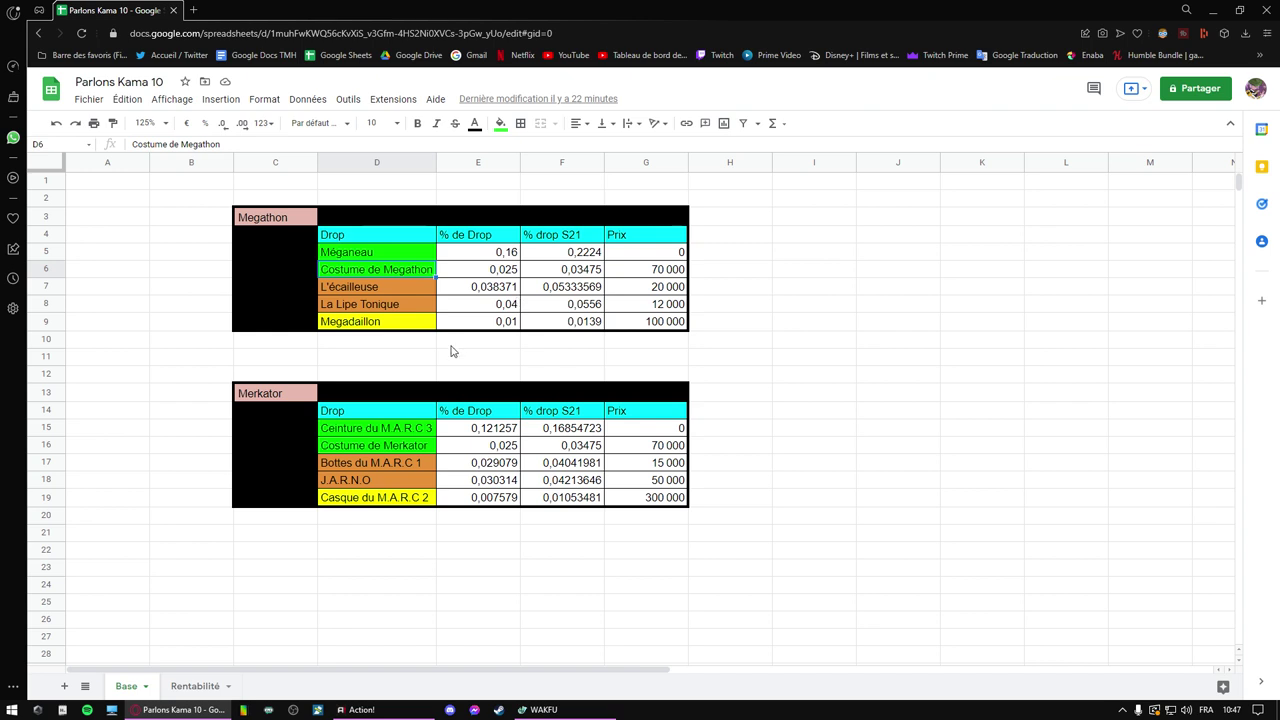
pyautogui.click(370, 456)
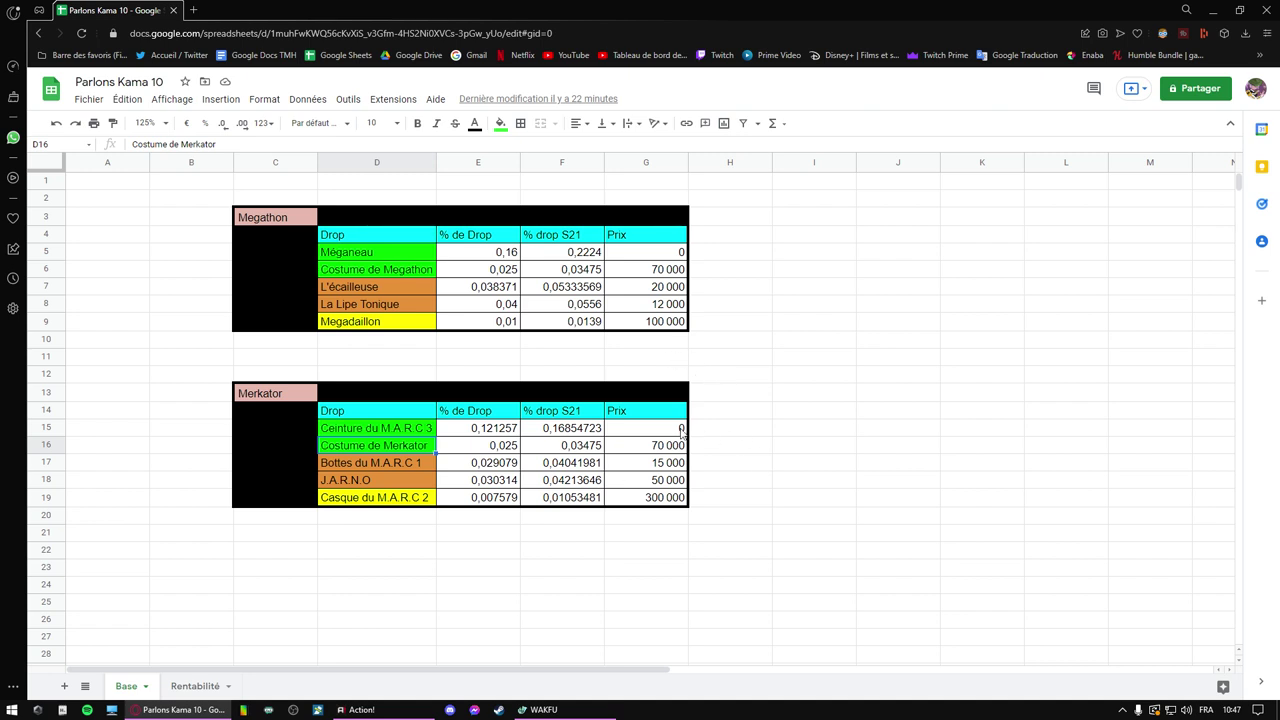
pyautogui.click(680, 274)
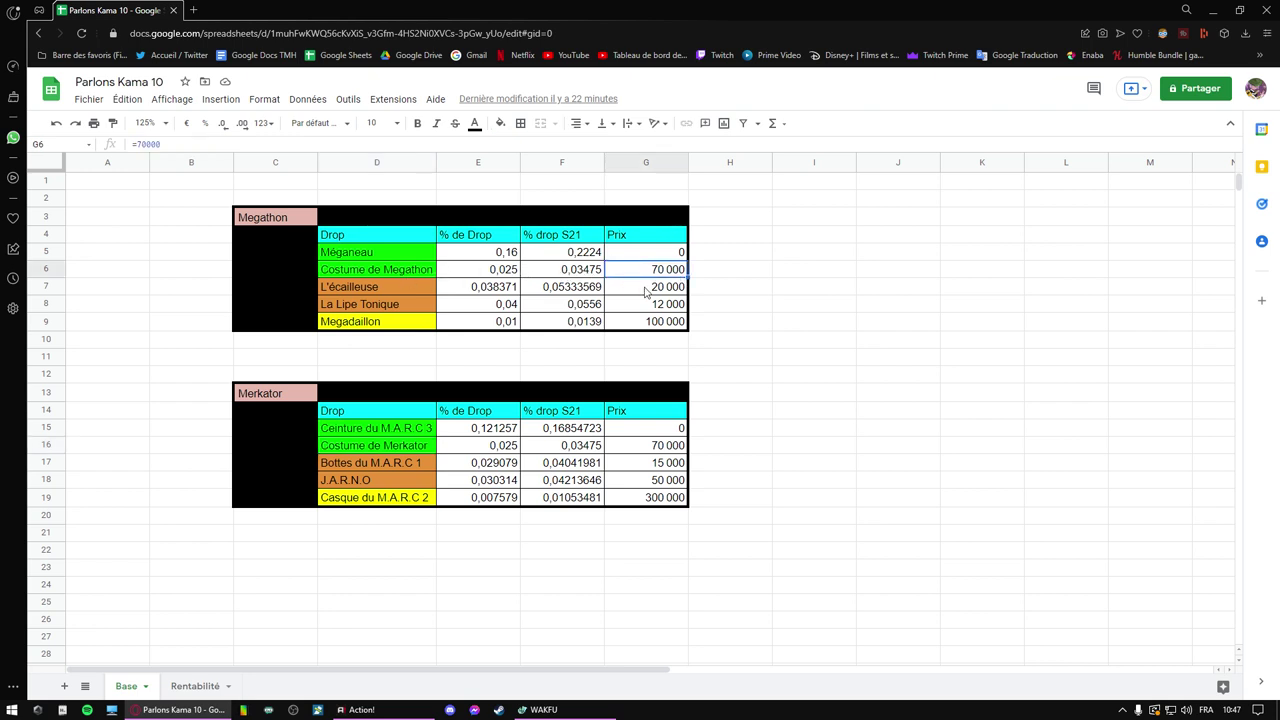
# Step: Compare the Prix entries of Méganeau in the Megathon table and Ceinture du M.A.R.C 3 in the Merkator table
pyautogui.press('Up')
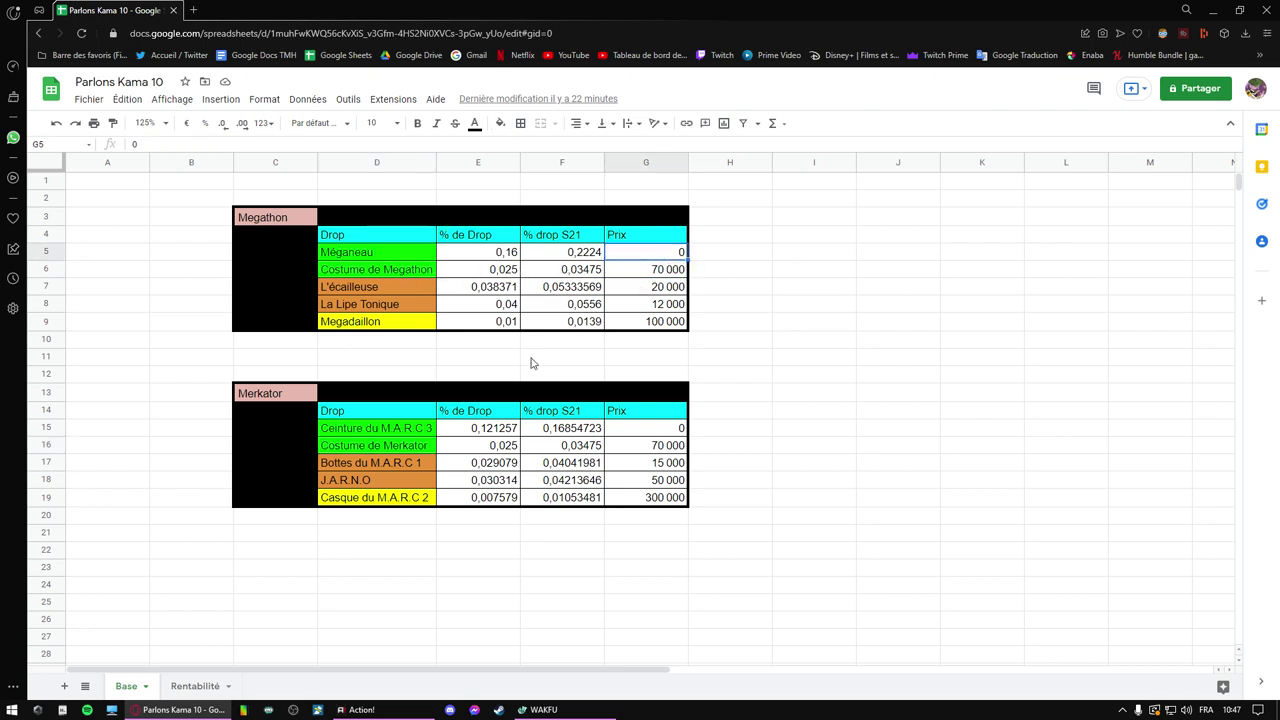
pyautogui.click(424, 430)
pyautogui.click(642, 428)
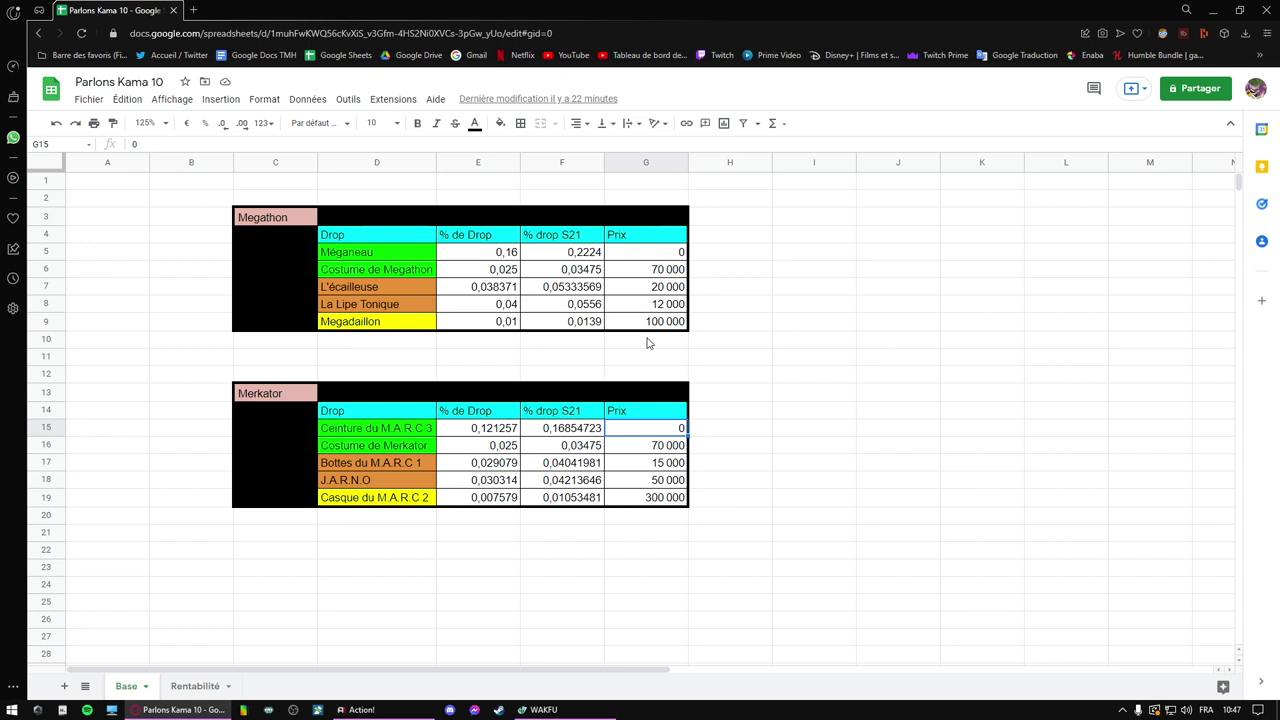
pyautogui.click(405, 251)
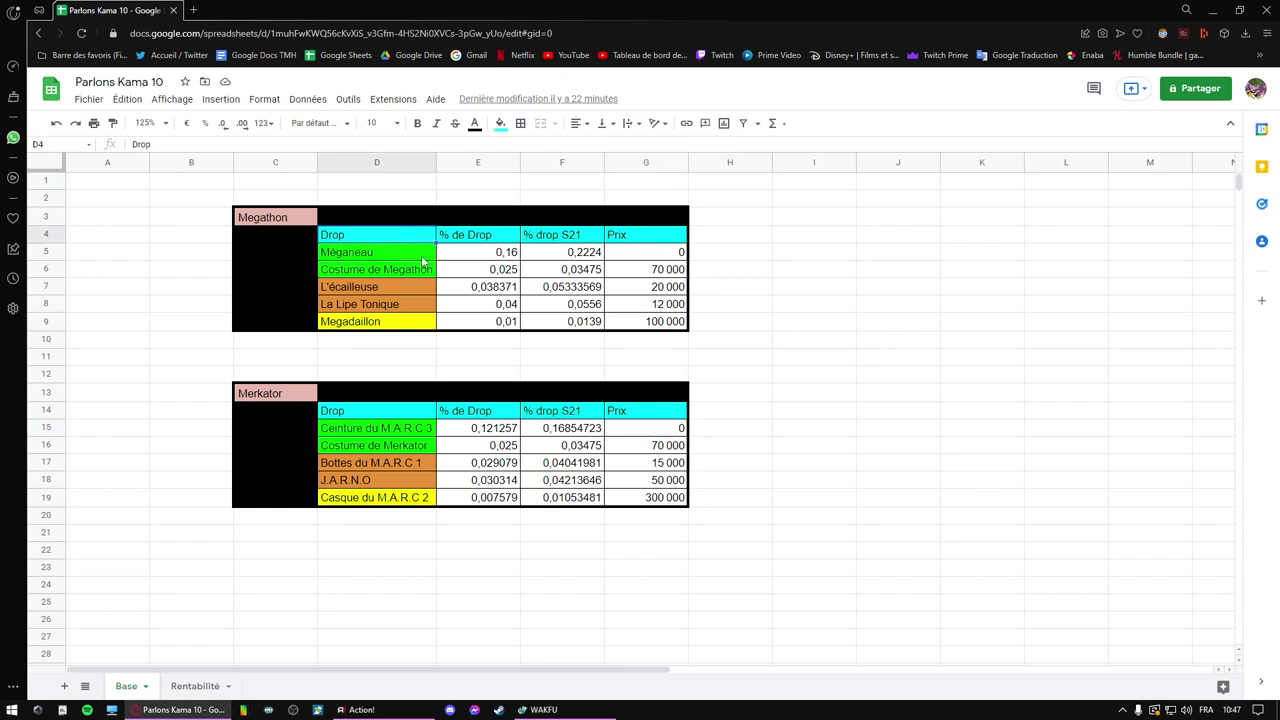
pyautogui.click(676, 256)
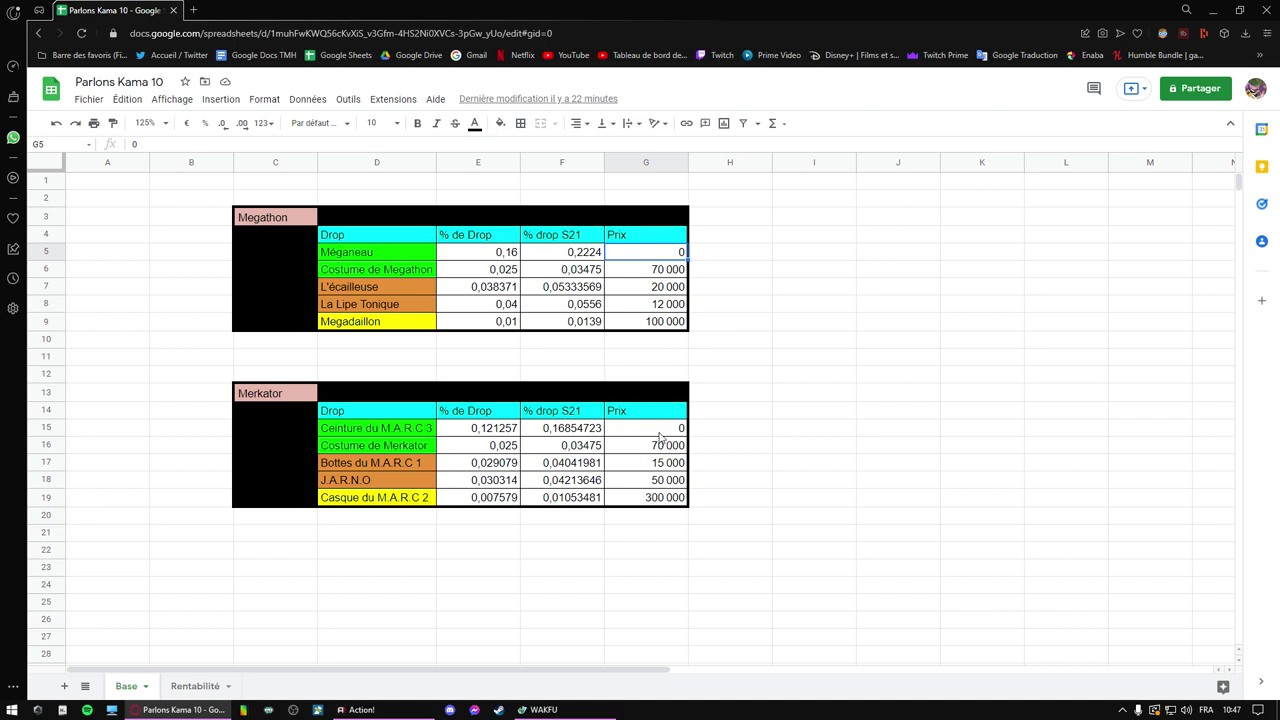
pyautogui.click(660, 435)
pyautogui.click(418, 430)
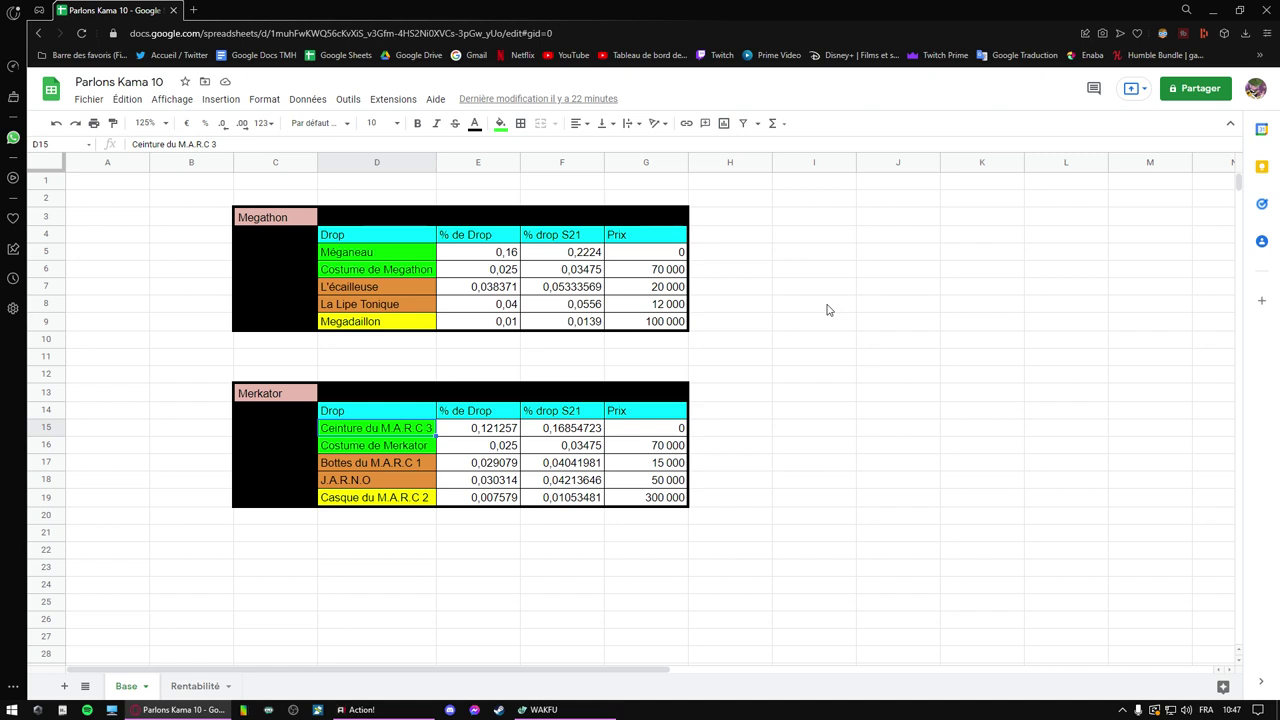
pyautogui.click(661, 434)
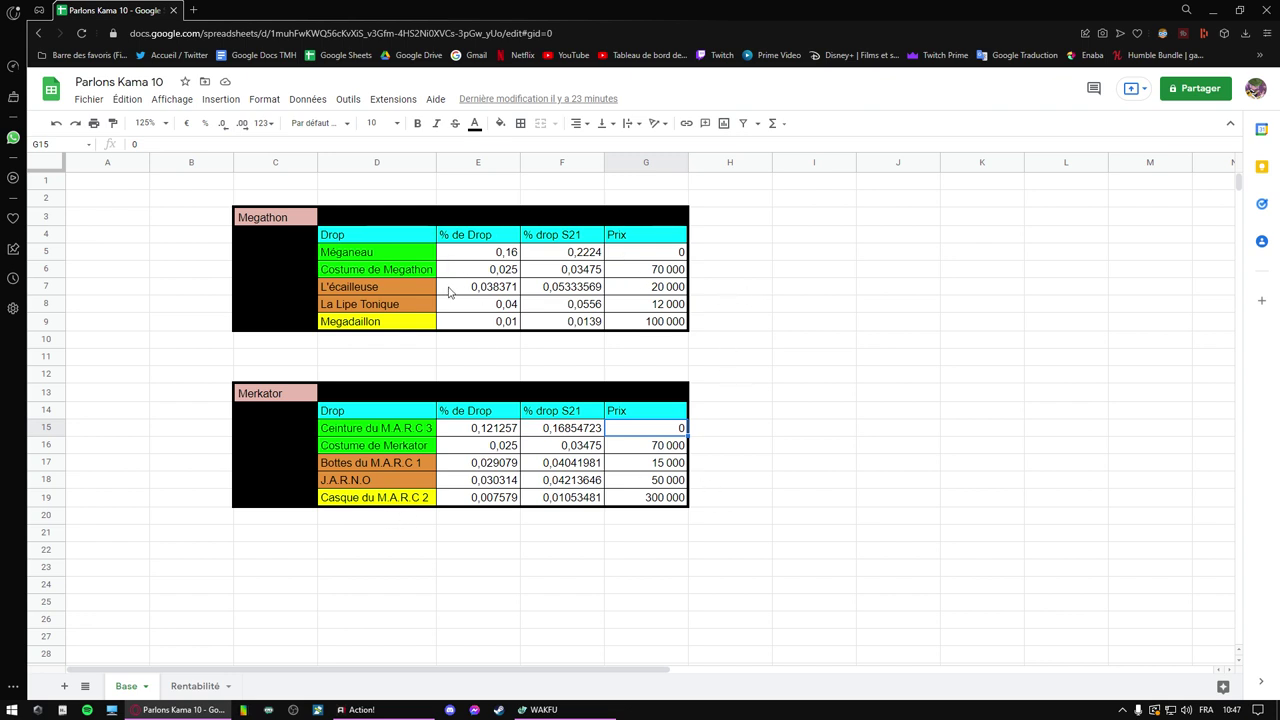
# Step: Compare the yellow-marked drops Megadaillon and Casque du M.A.R.C 2 and their prices, including the Ceinture du M.A.R.C 3 price
pyautogui.click(364, 504)
pyautogui.click(380, 326)
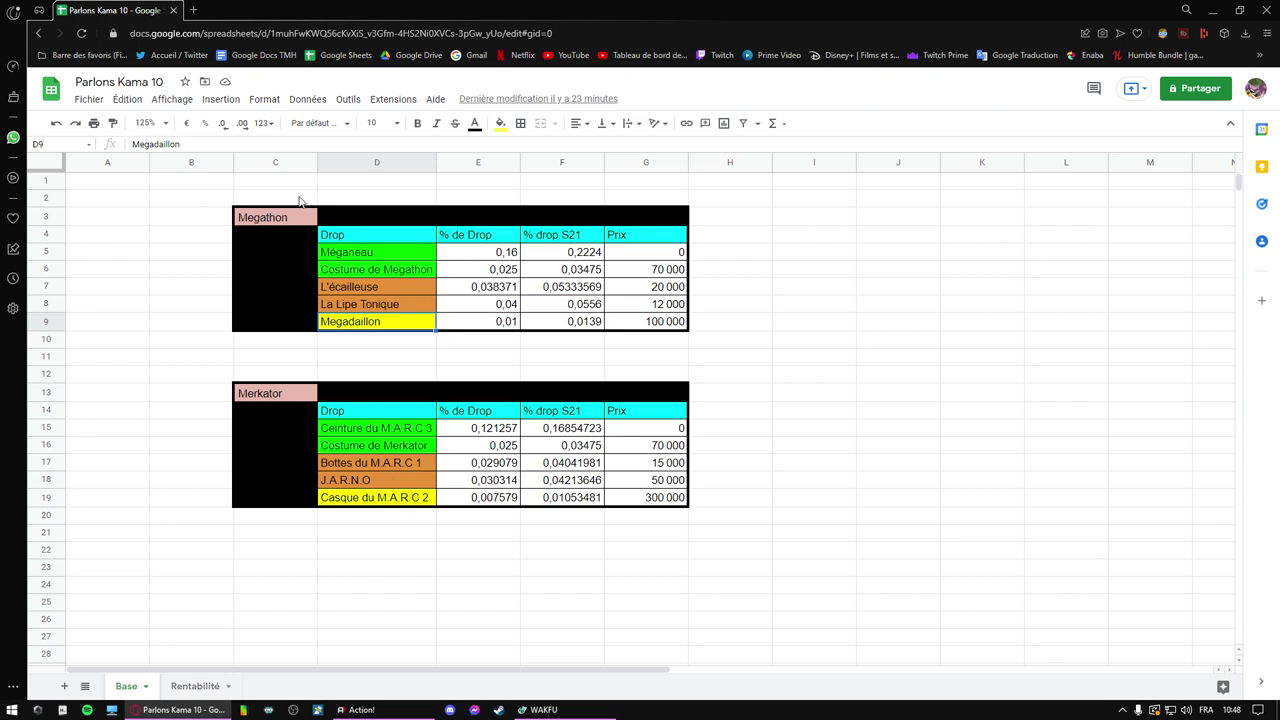
pyautogui.click(396, 500)
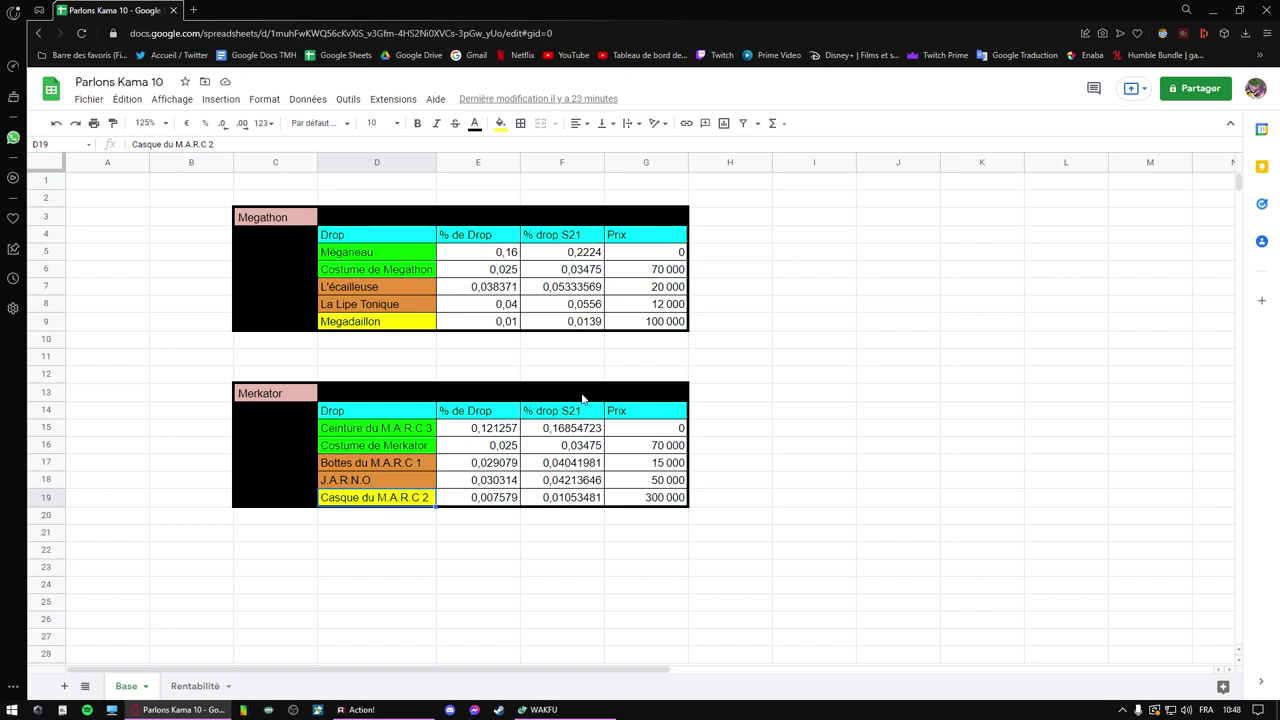
pyautogui.click(366, 322)
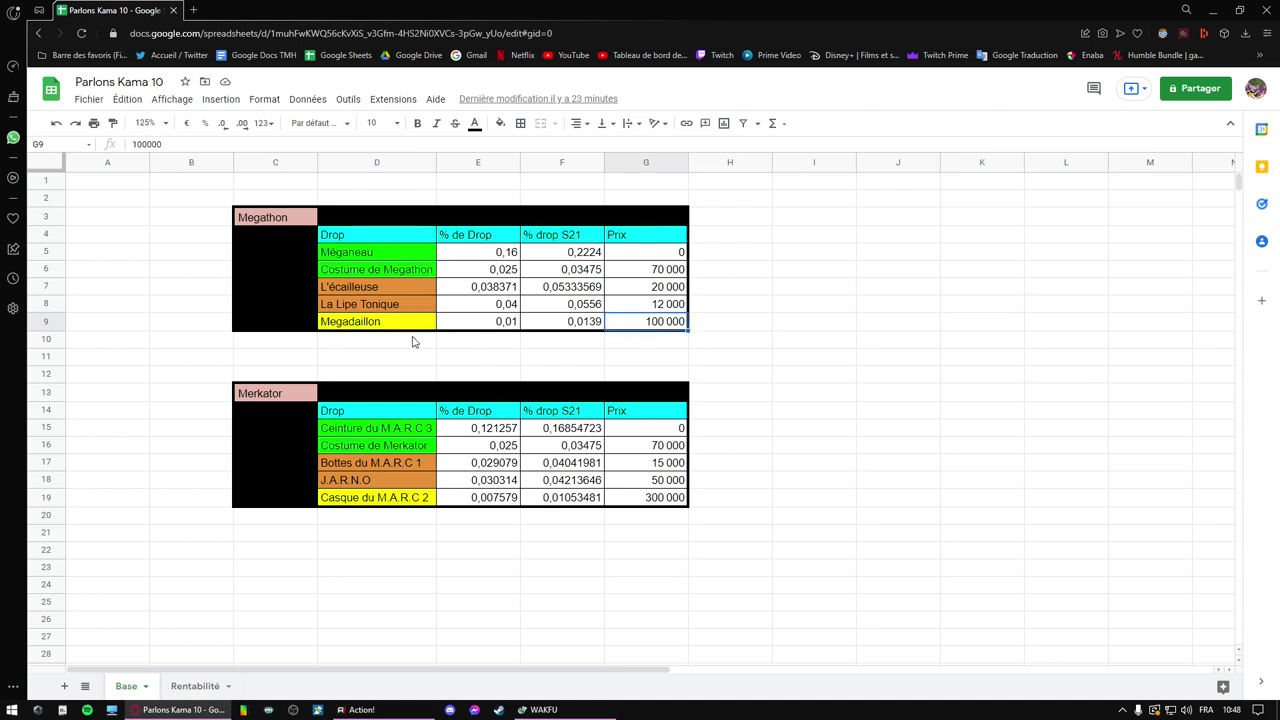
pyautogui.click(416, 500)
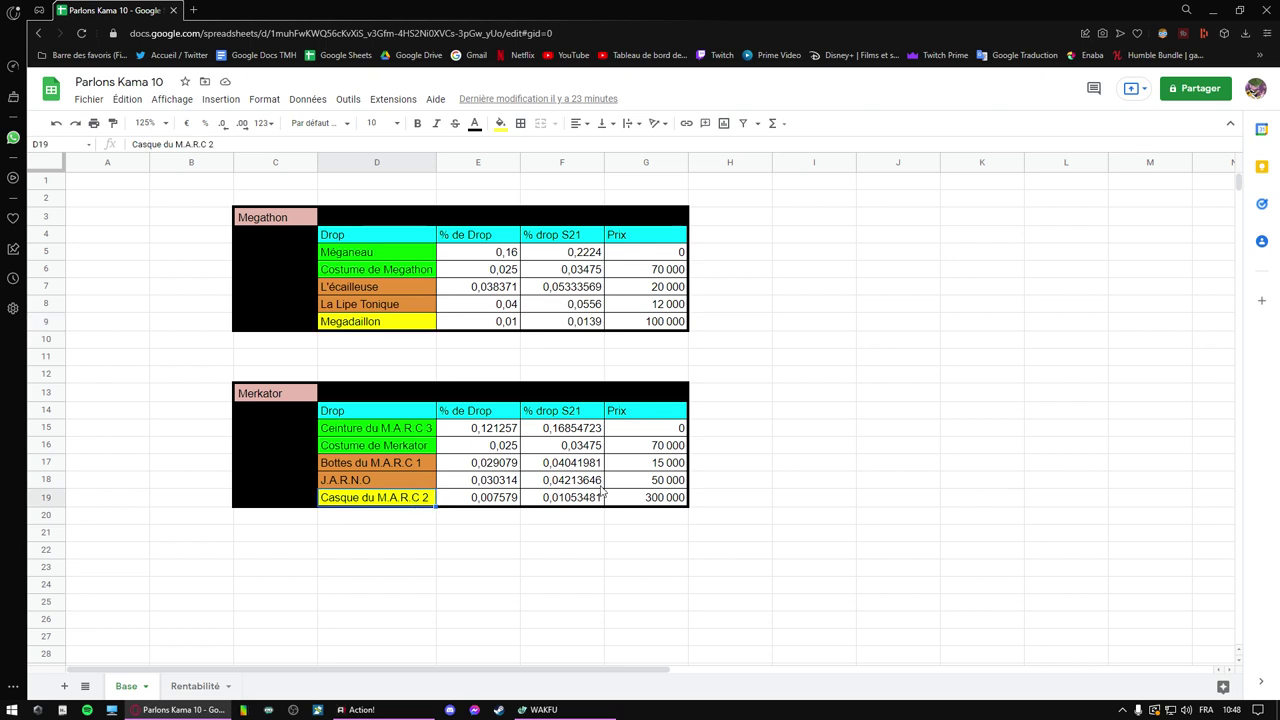
pyautogui.click(633, 502)
pyautogui.click(412, 430)
pyautogui.click(650, 430)
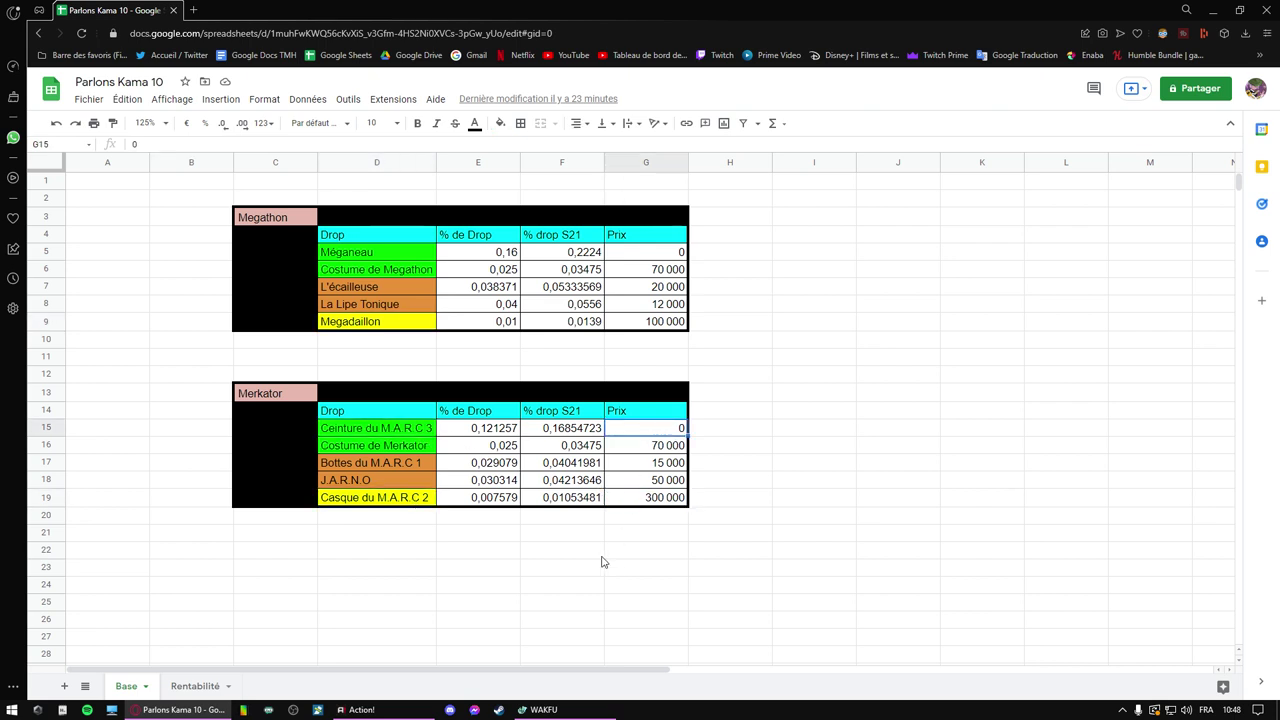
pyautogui.click(388, 503)
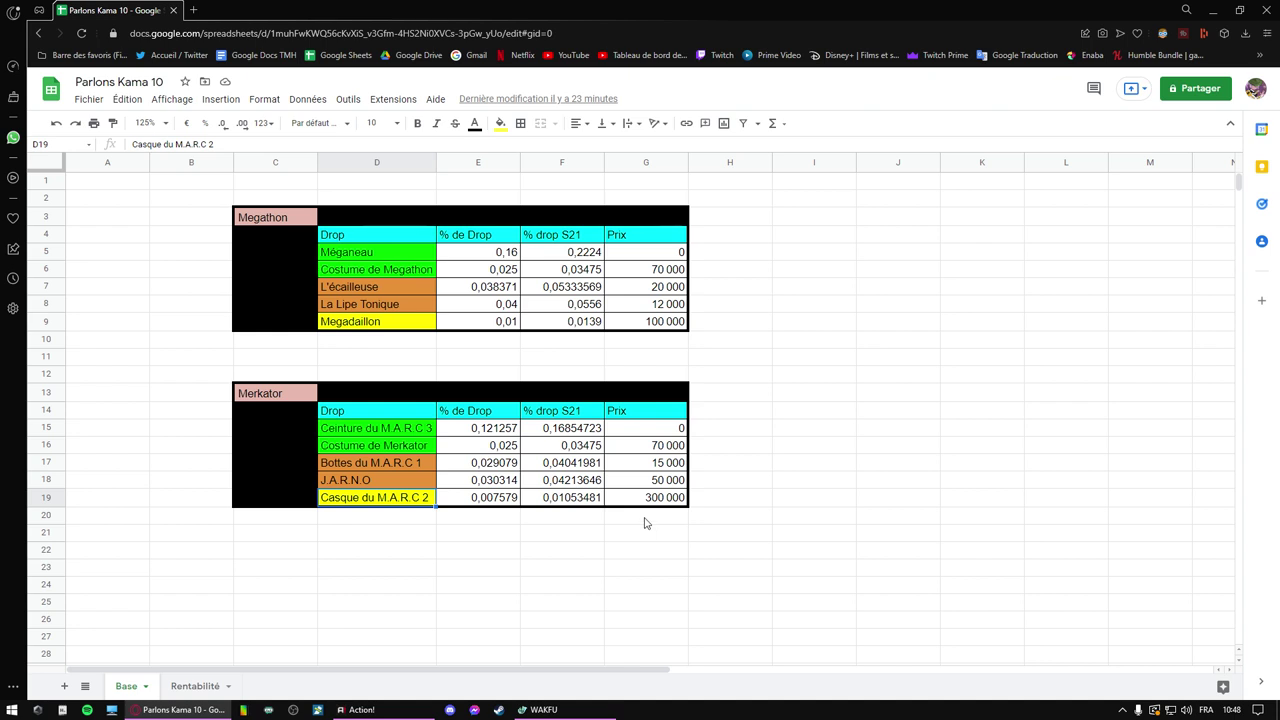
# Step: Review the Megathon table's drops, prices and La Lipe Tonique's S21 drop formula, ending on the Merkator heading
pyautogui.click(302, 223)
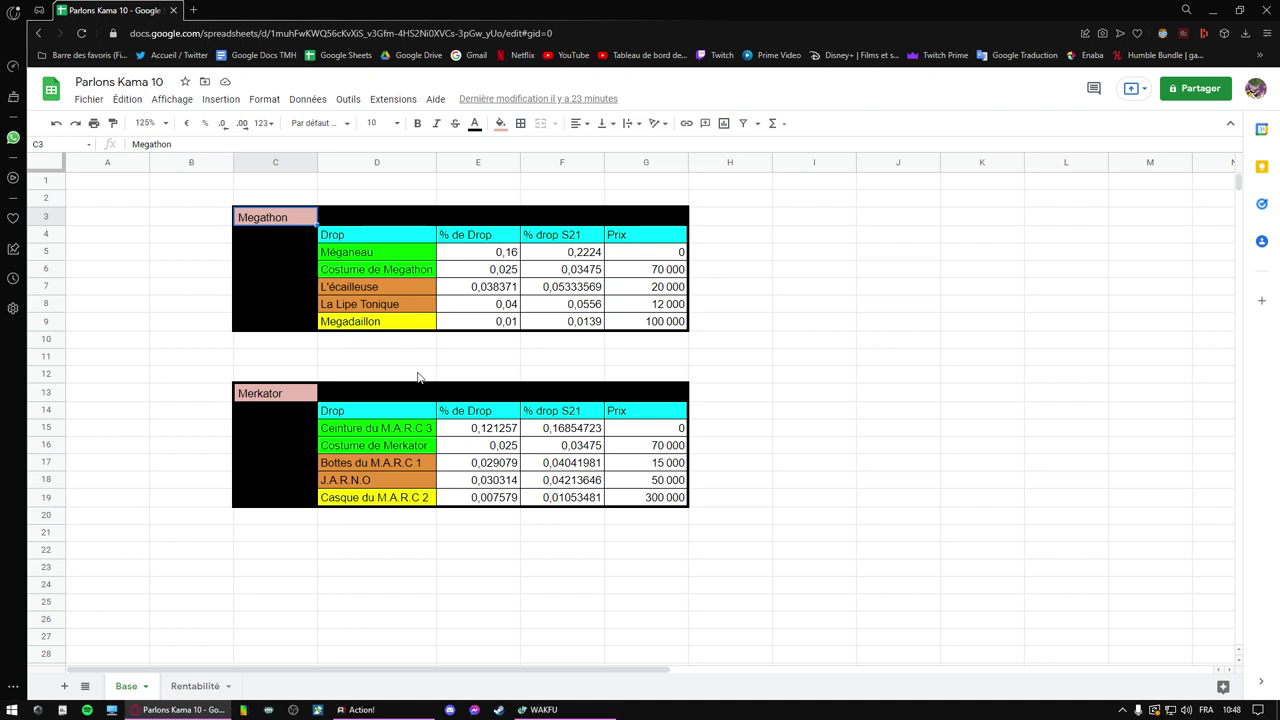
pyautogui.click(636, 310)
pyautogui.click(389, 254)
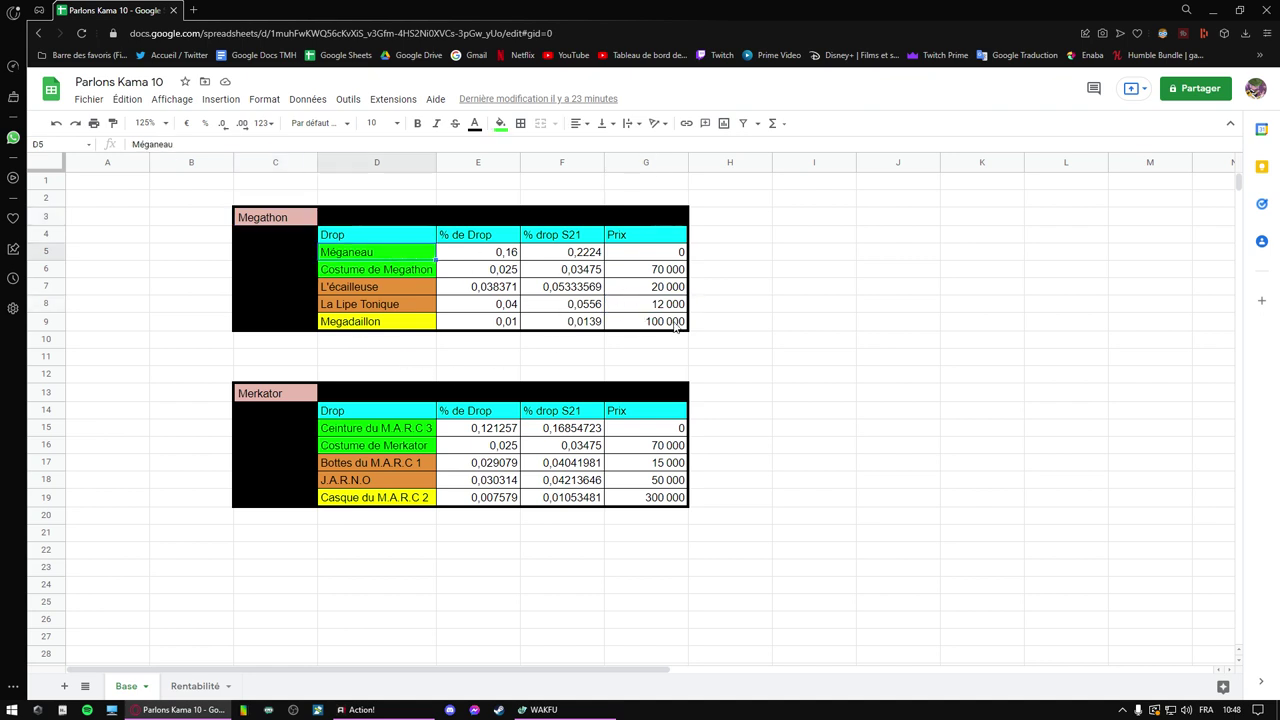
pyautogui.click(625, 329)
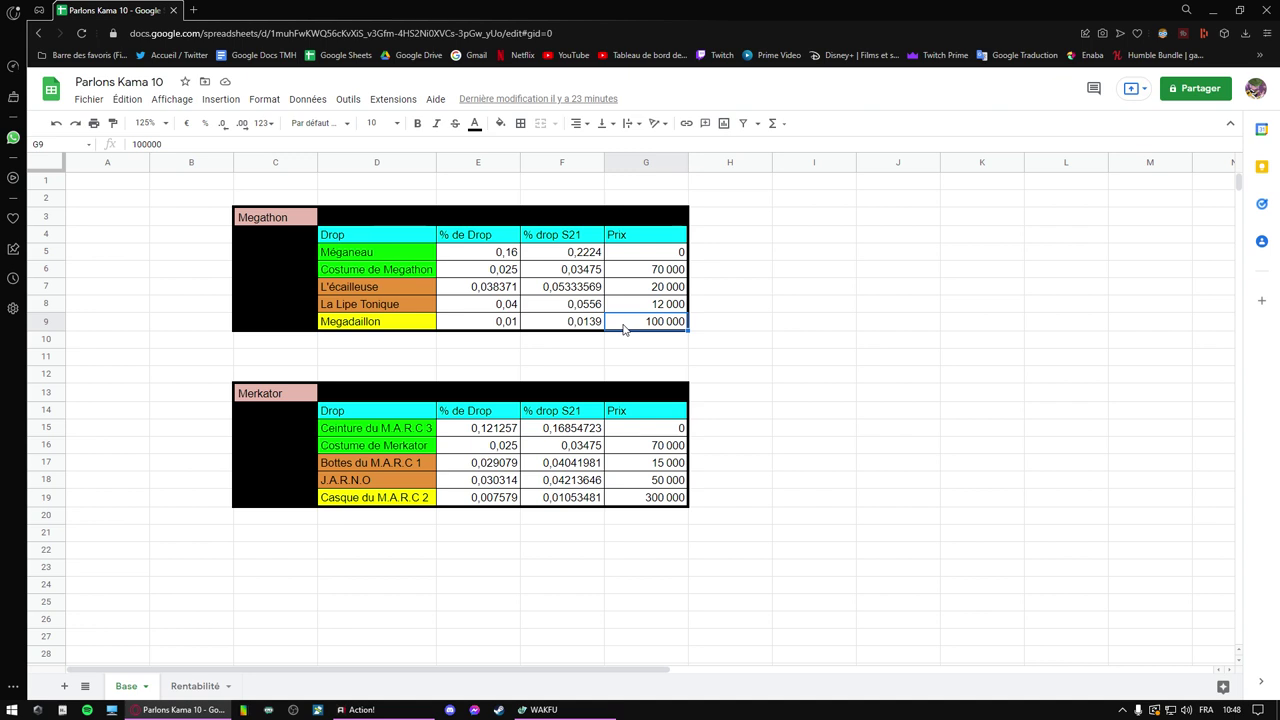
pyautogui.click(298, 219)
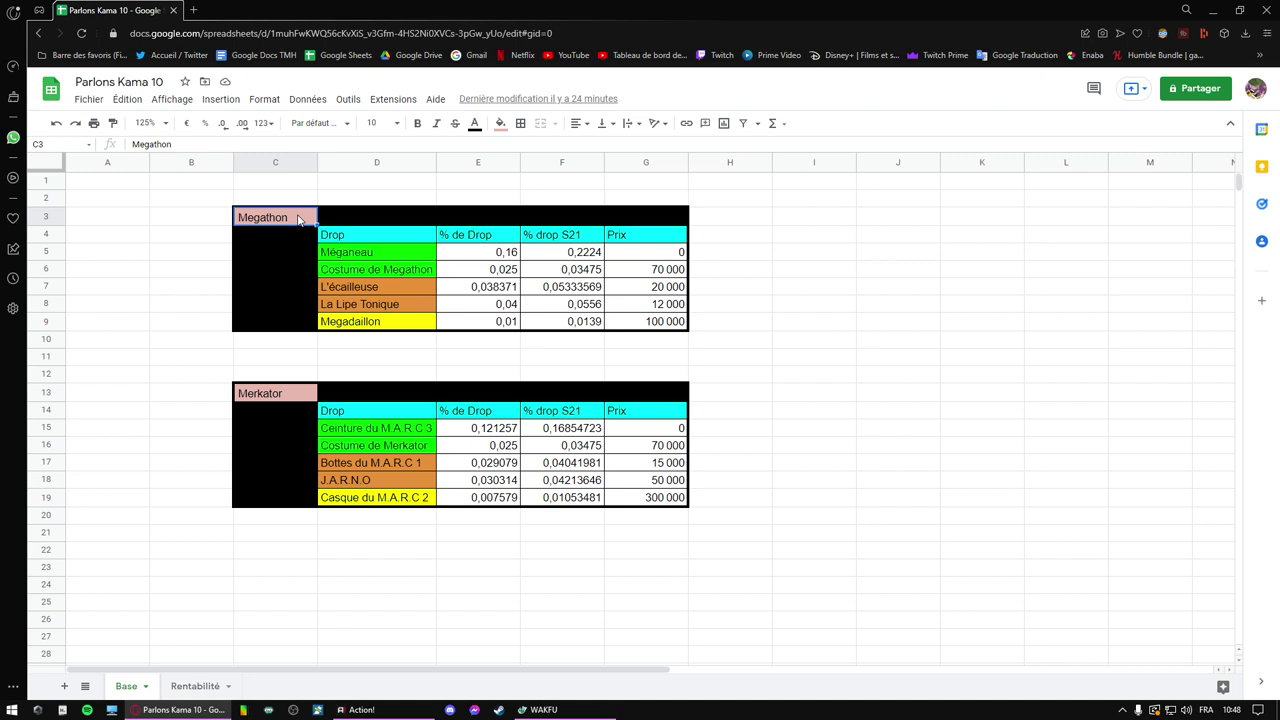
pyautogui.click(539, 306)
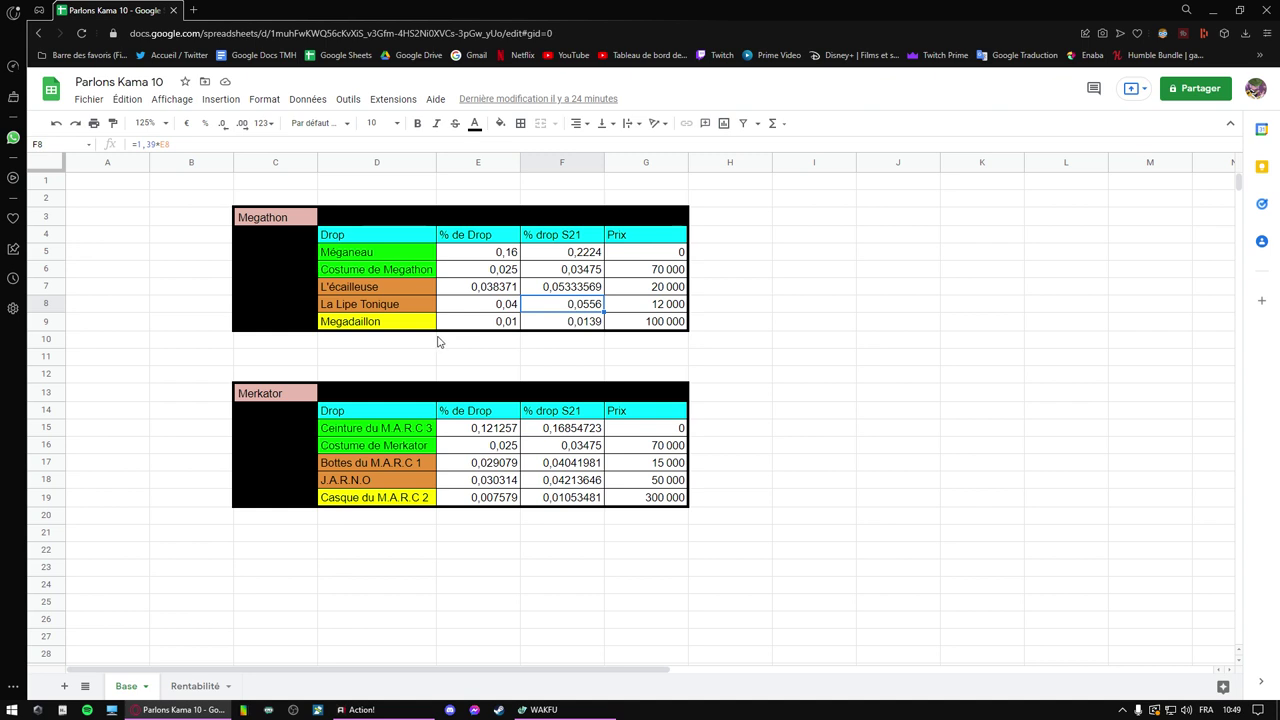
pyautogui.click(408, 252)
pyautogui.click(663, 268)
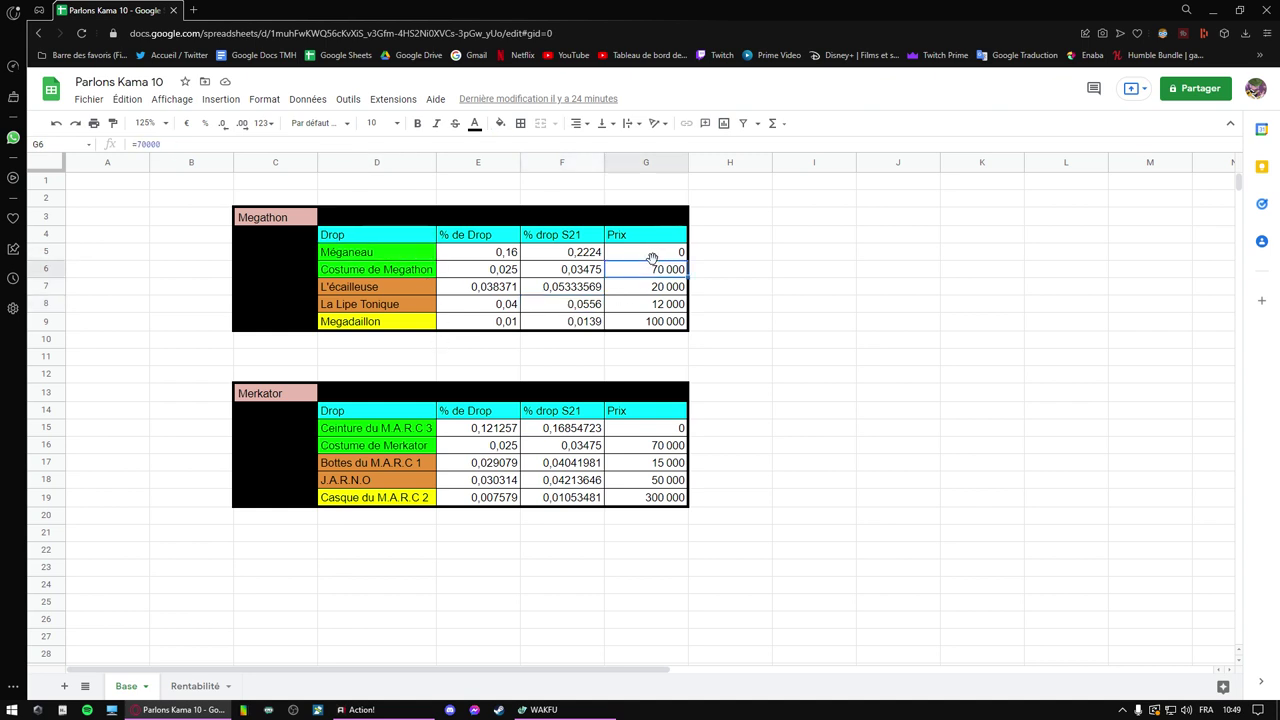
pyautogui.click(303, 398)
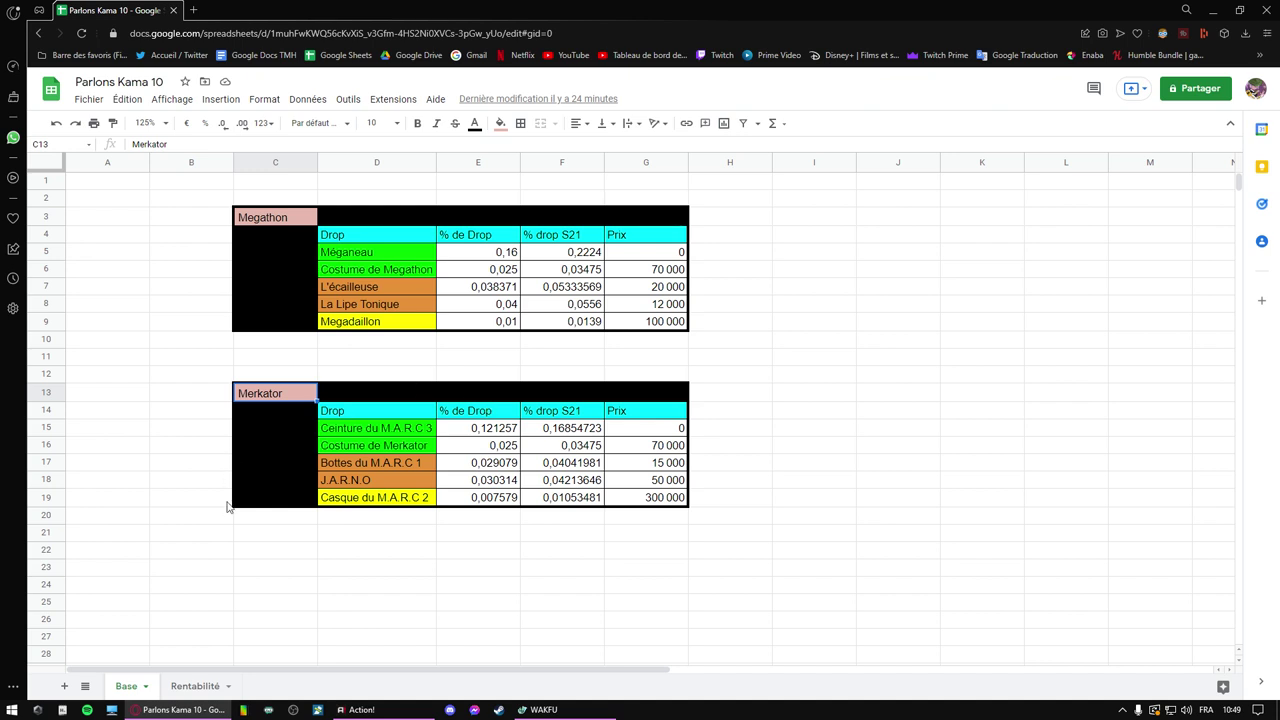
# Step: Open the Rentabilité sheet and examine Merkator's expected gain, one- and six-character totals and hourly profitability formulas, plus both dungeons' run times
pyautogui.click(222, 685)
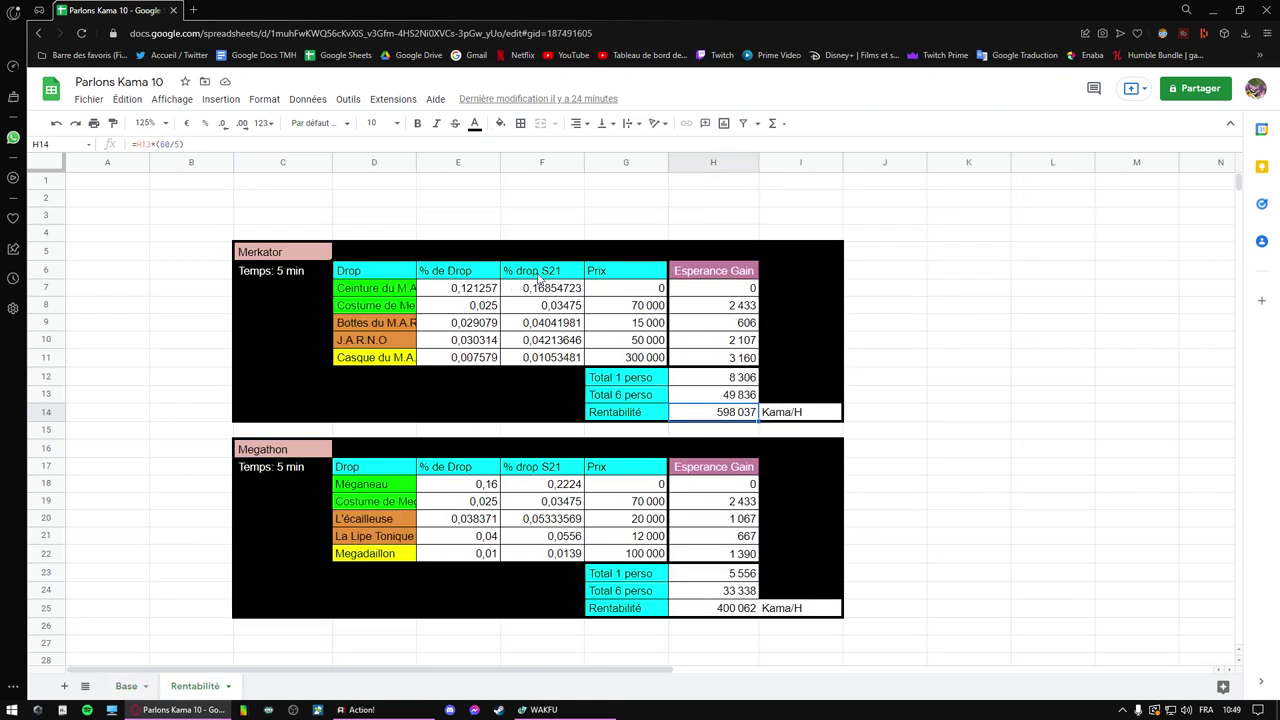
pyautogui.click(735, 292)
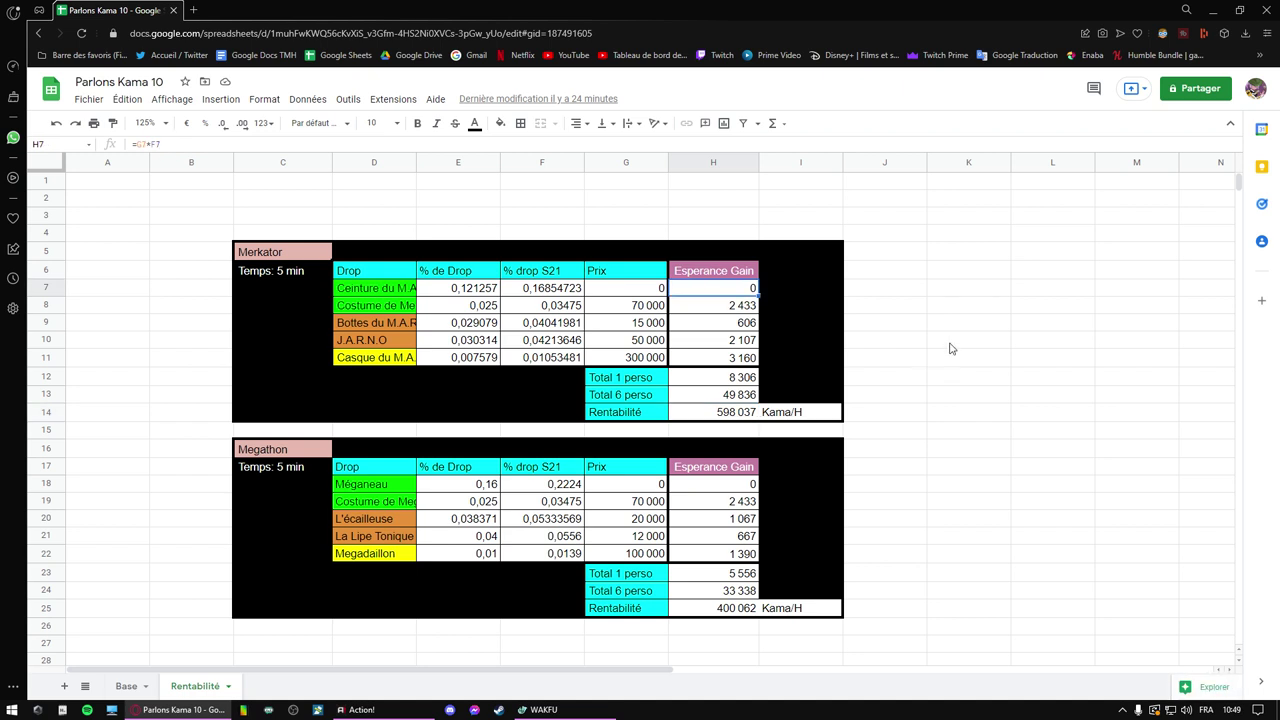
pyautogui.click(677, 381)
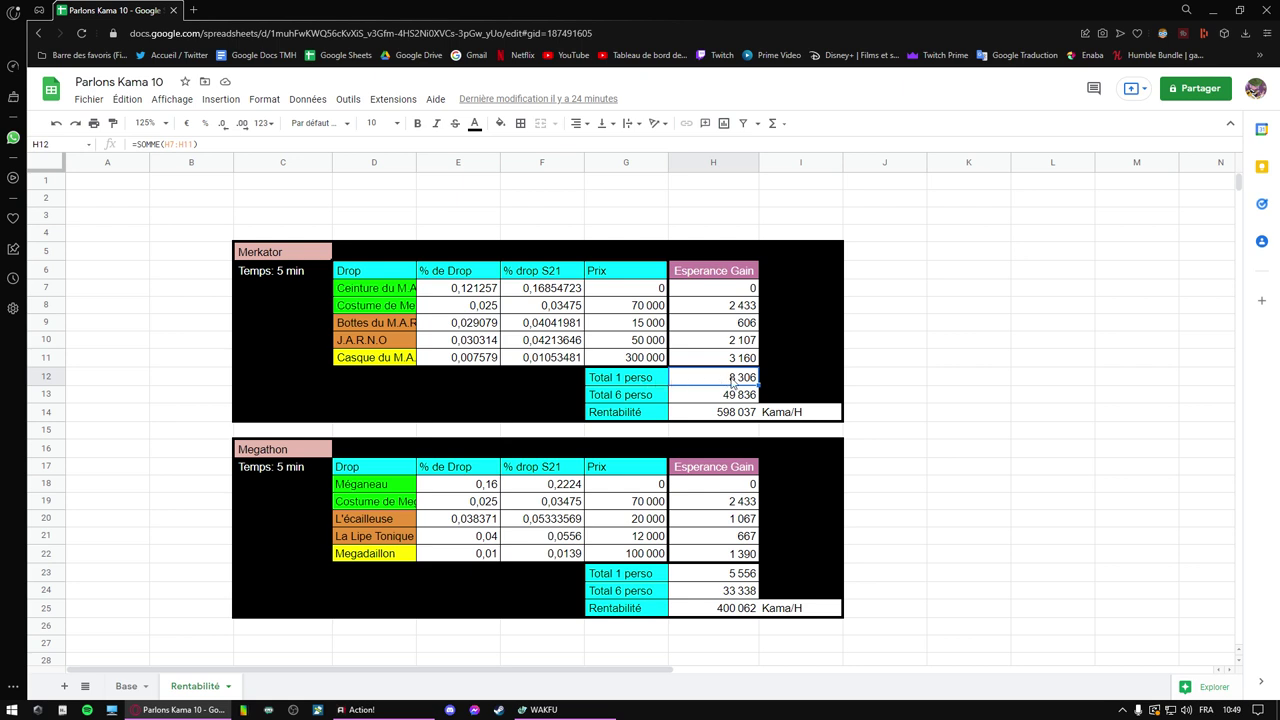
pyautogui.click(690, 396)
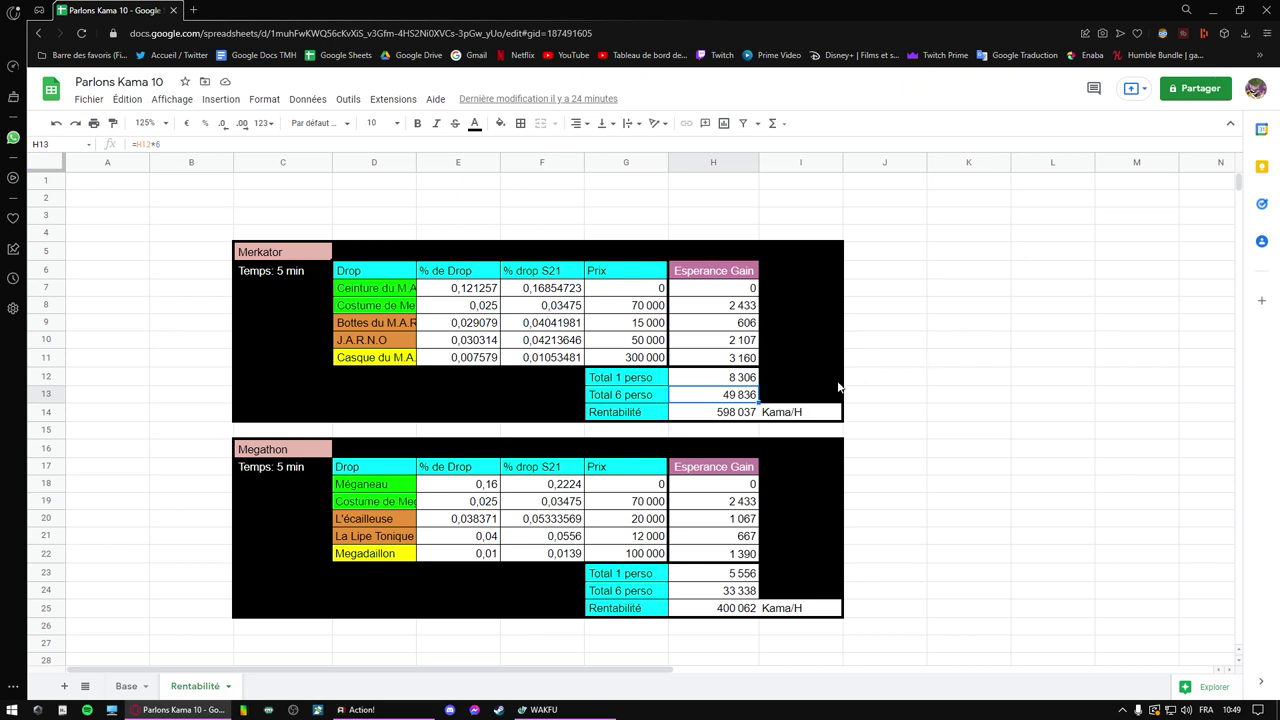
pyautogui.click(274, 273)
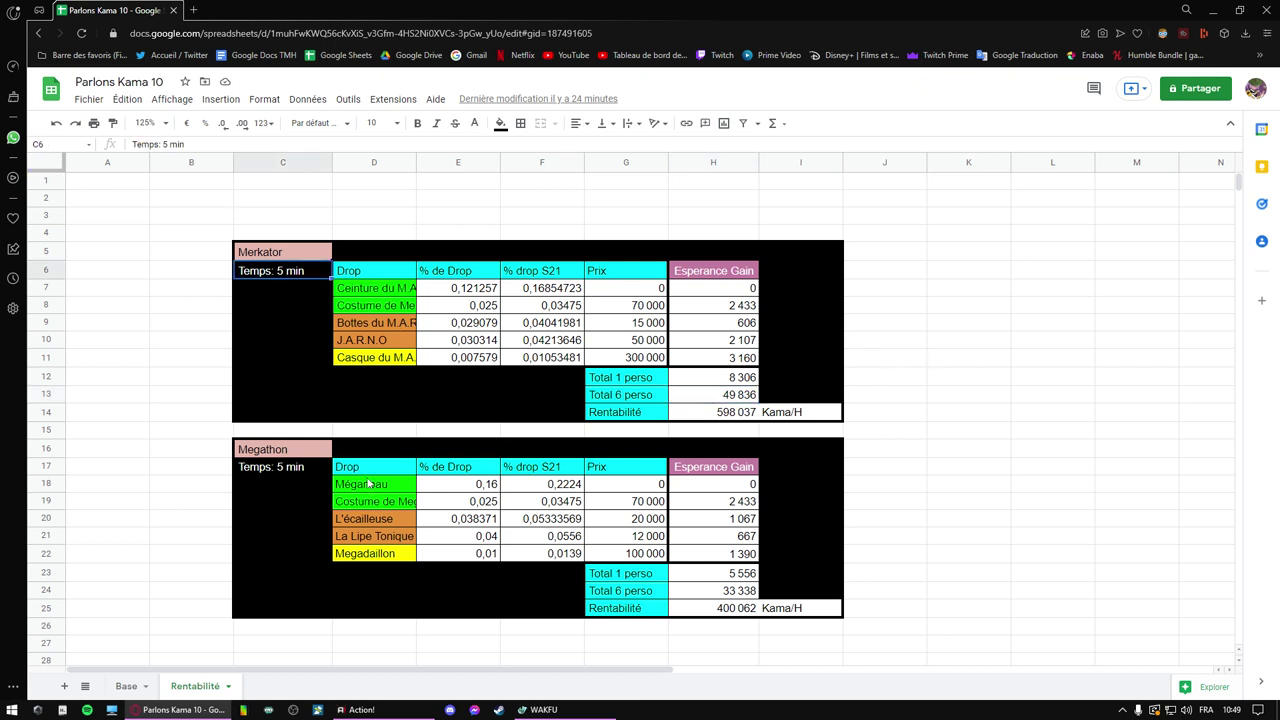
pyautogui.click(269, 467)
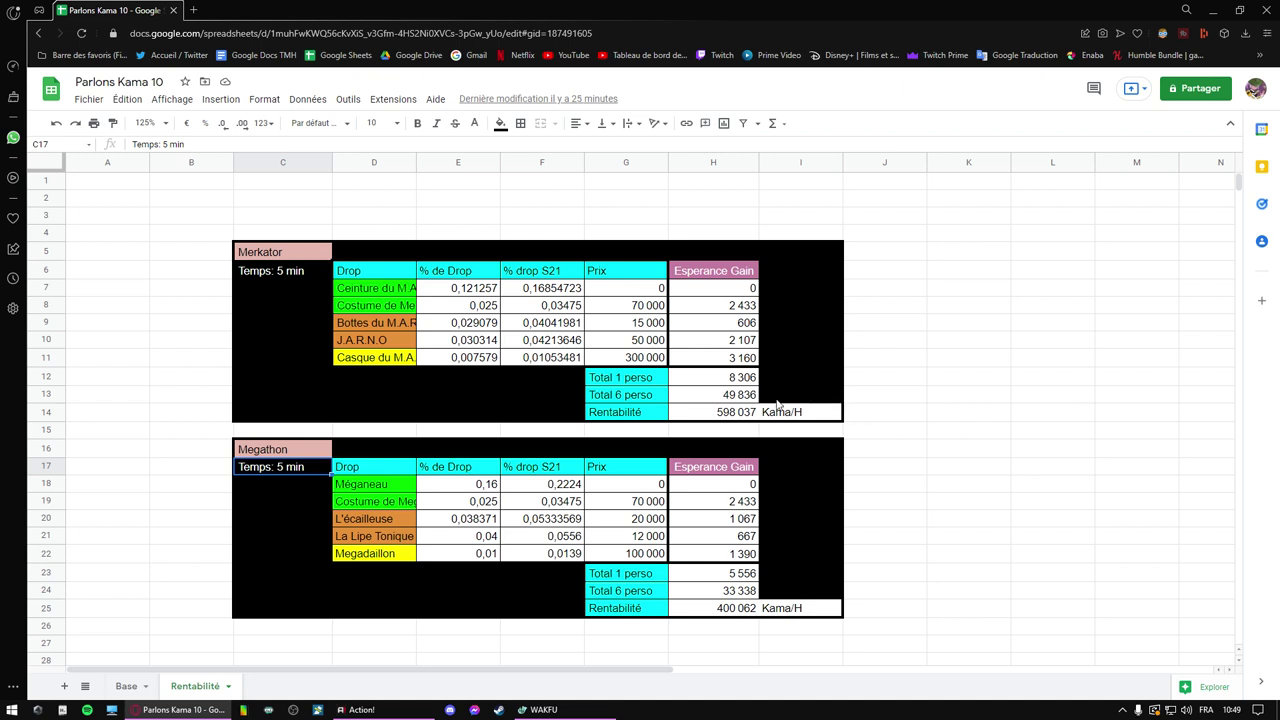
pyautogui.click(688, 412)
pyautogui.click(708, 394)
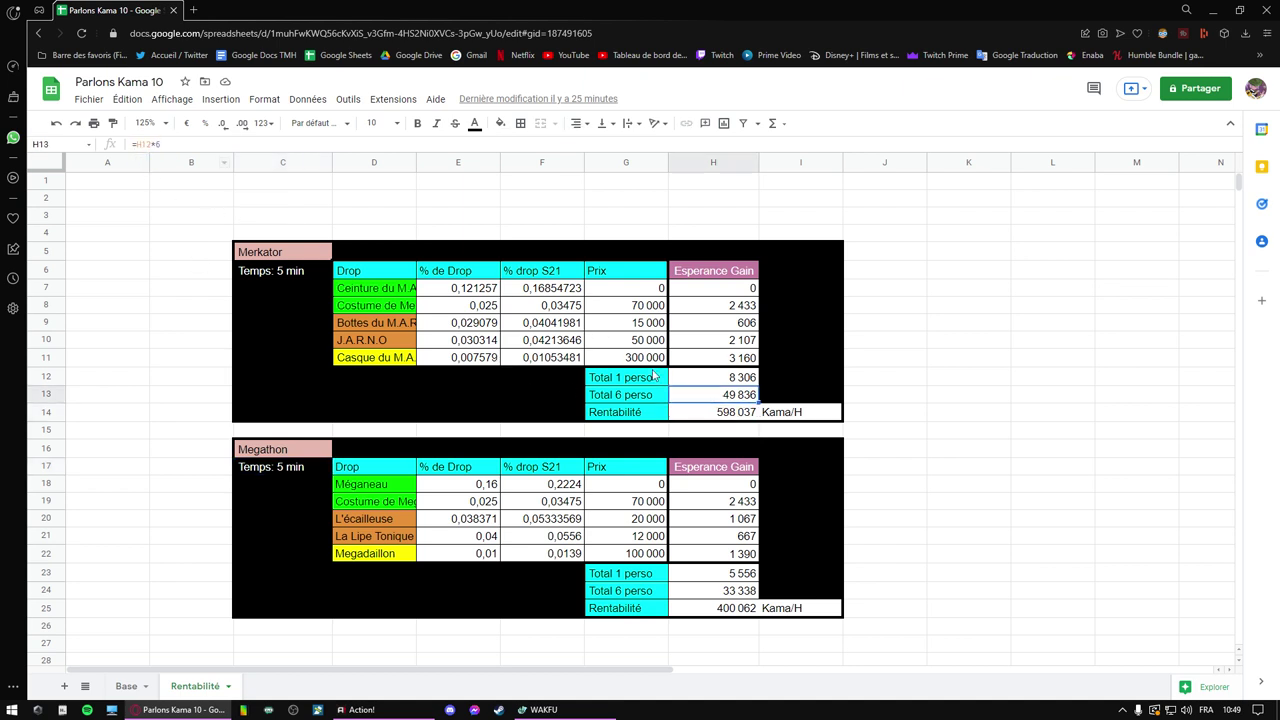
pyautogui.click(692, 414)
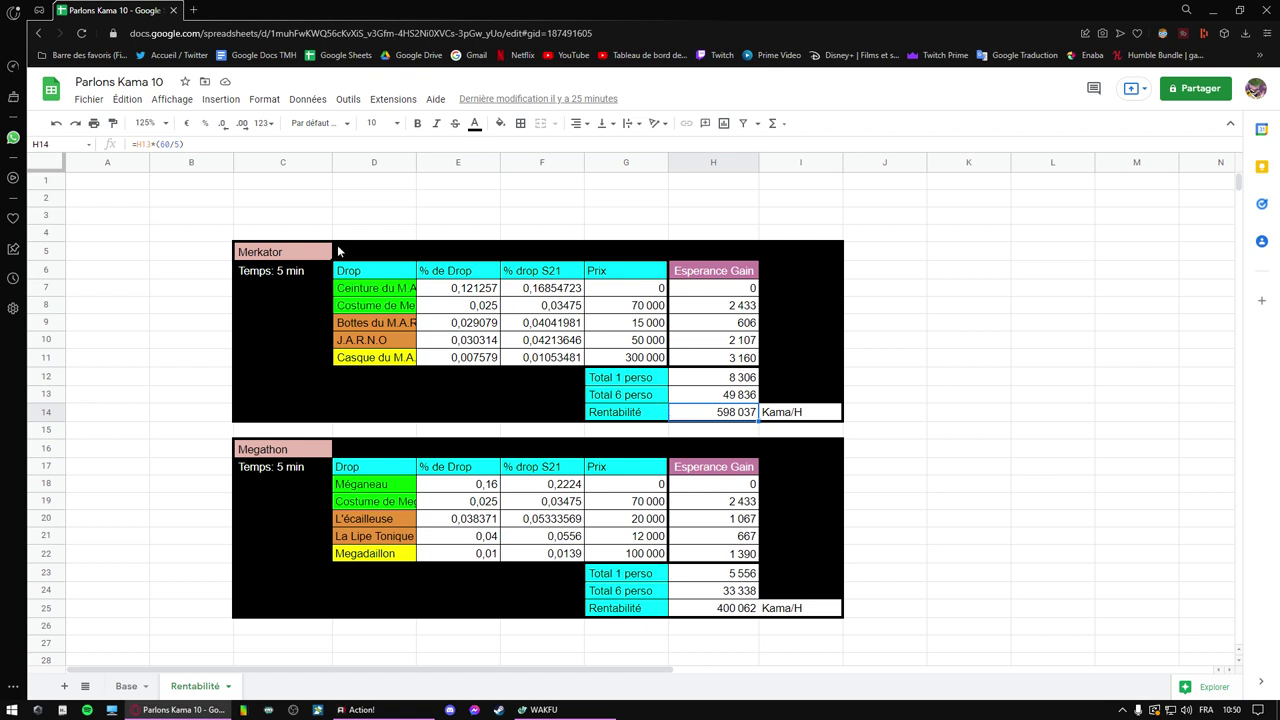
# Step: Compare Megathon's hourly Rentabilité with Merkator's, check Méganeau's S21 drop formula, and return to the WAKFU game window
pyautogui.click(309, 455)
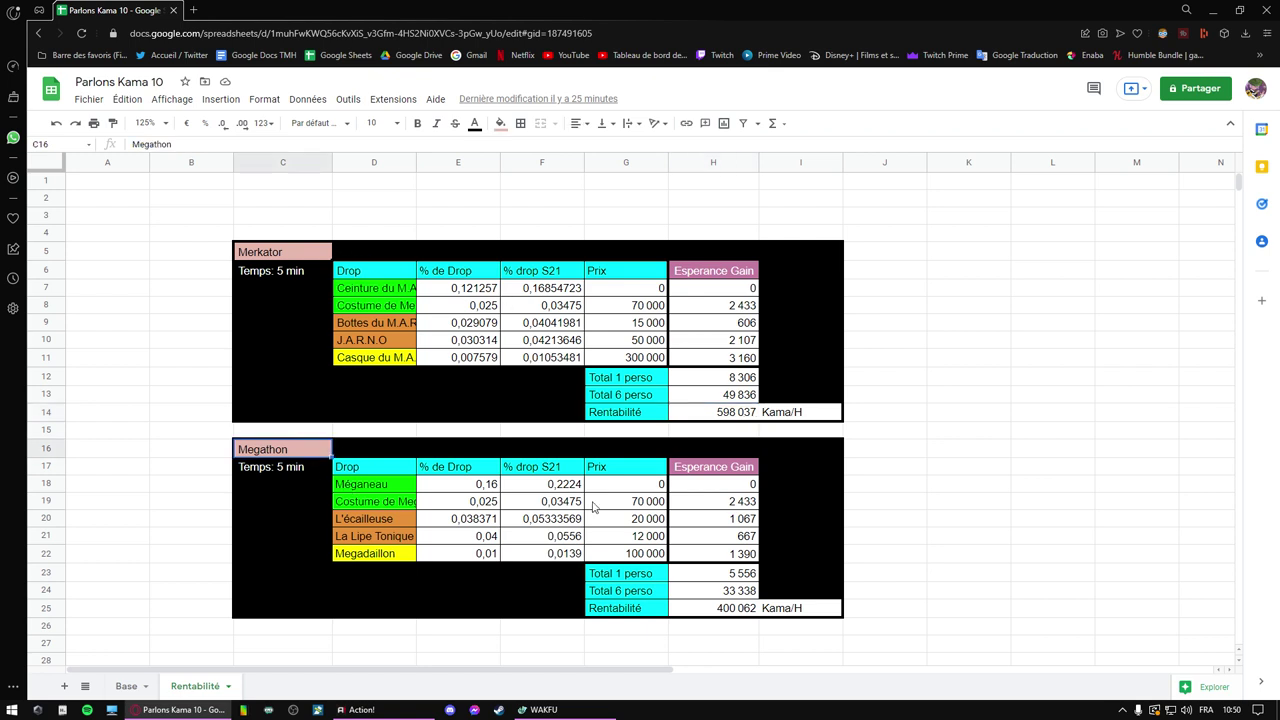
pyautogui.click(698, 609)
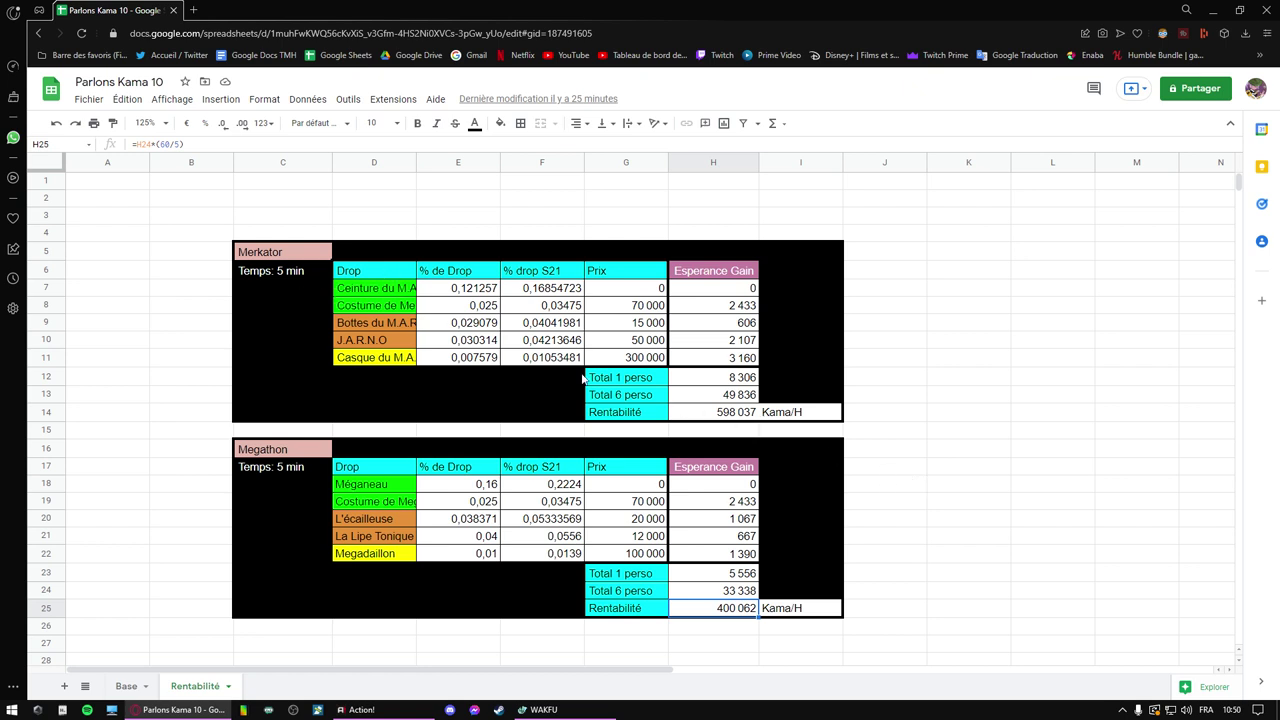
pyautogui.click(703, 412)
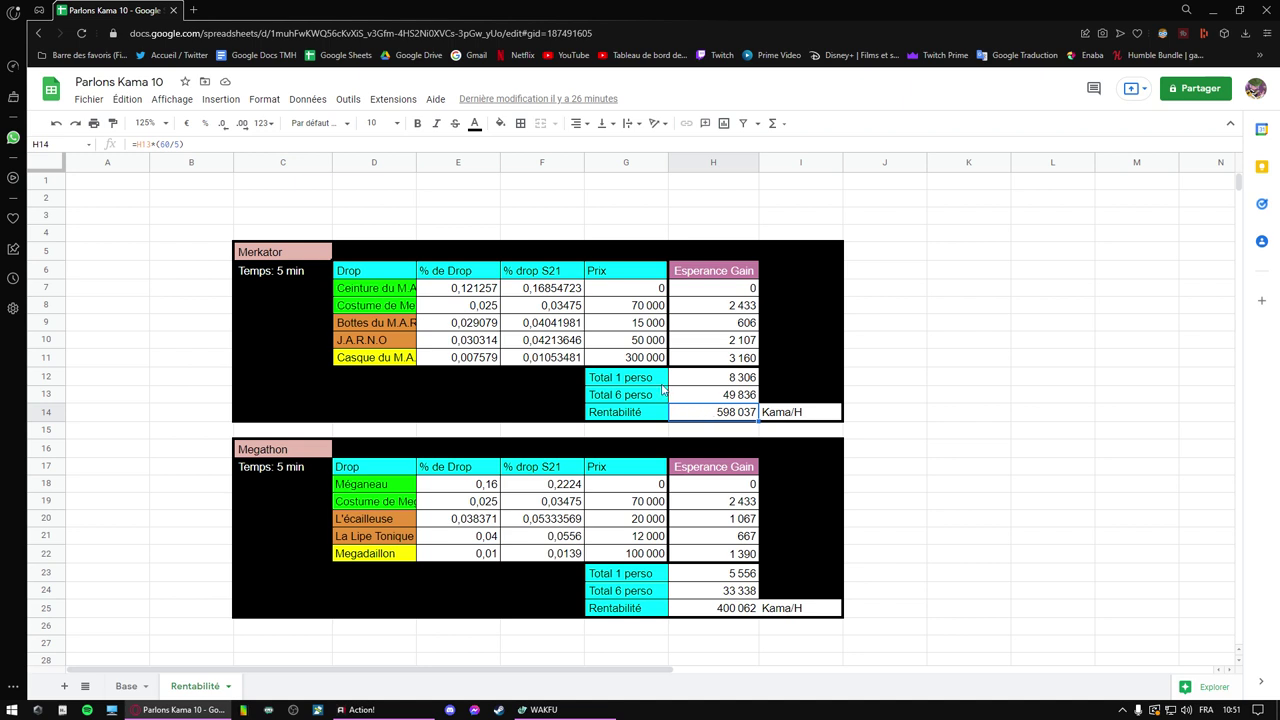
pyautogui.click(300, 452)
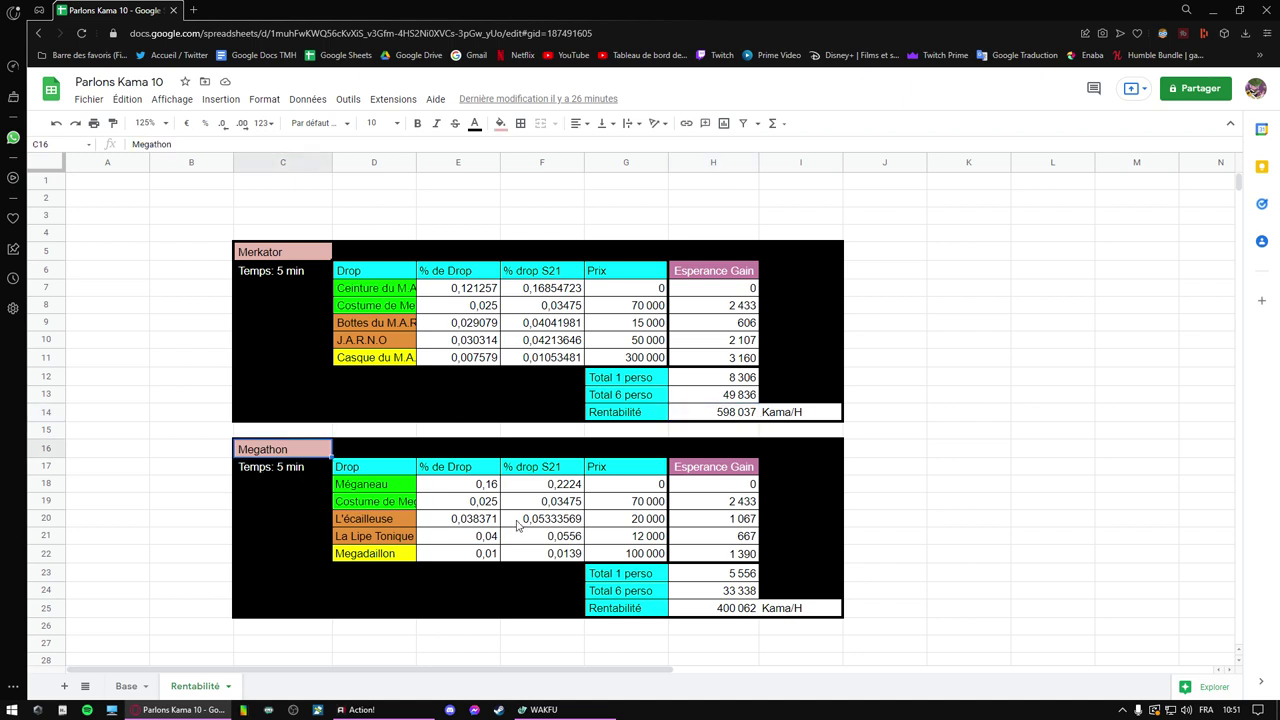
pyautogui.click(710, 612)
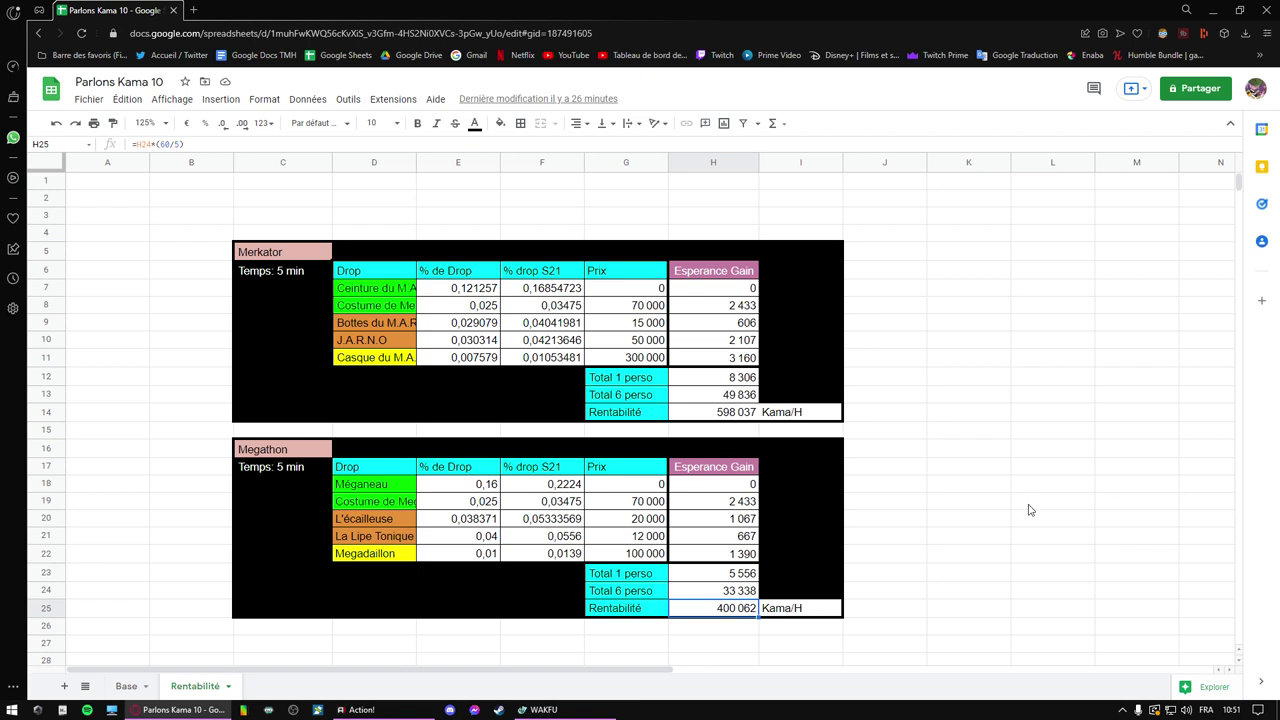
pyautogui.click(523, 488)
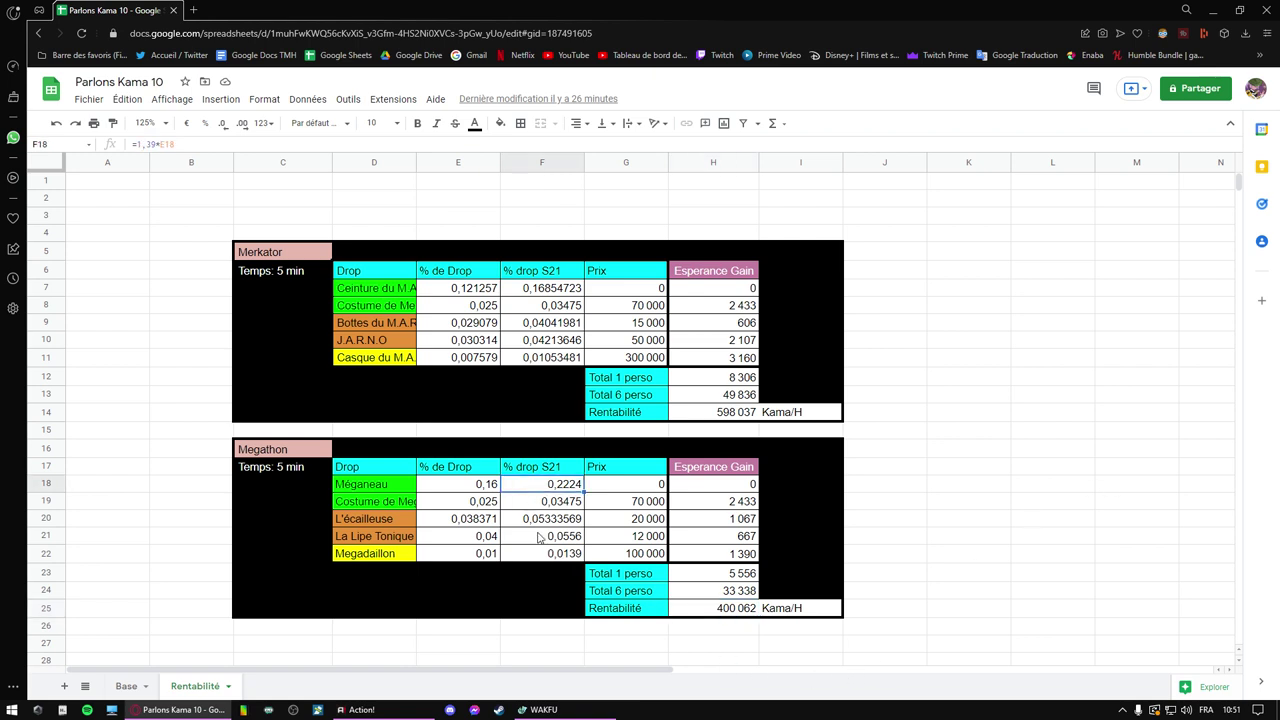
pyautogui.click(706, 610)
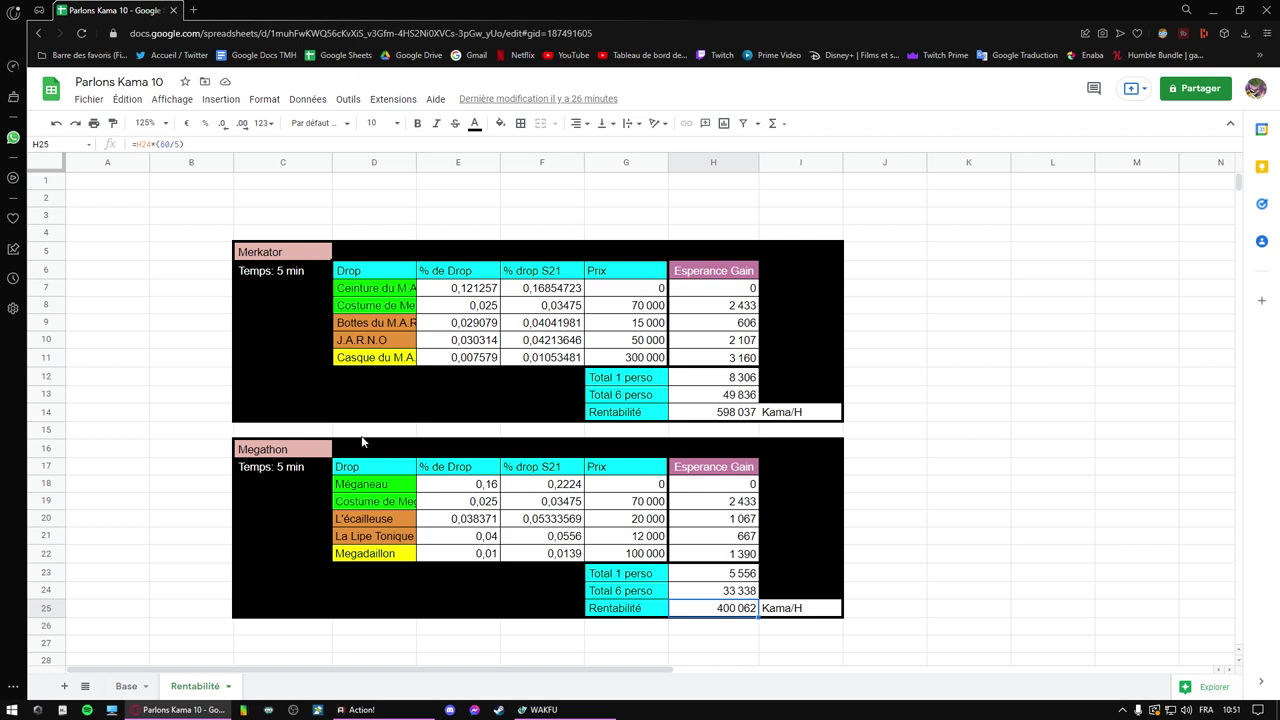
pyautogui.click(306, 450)
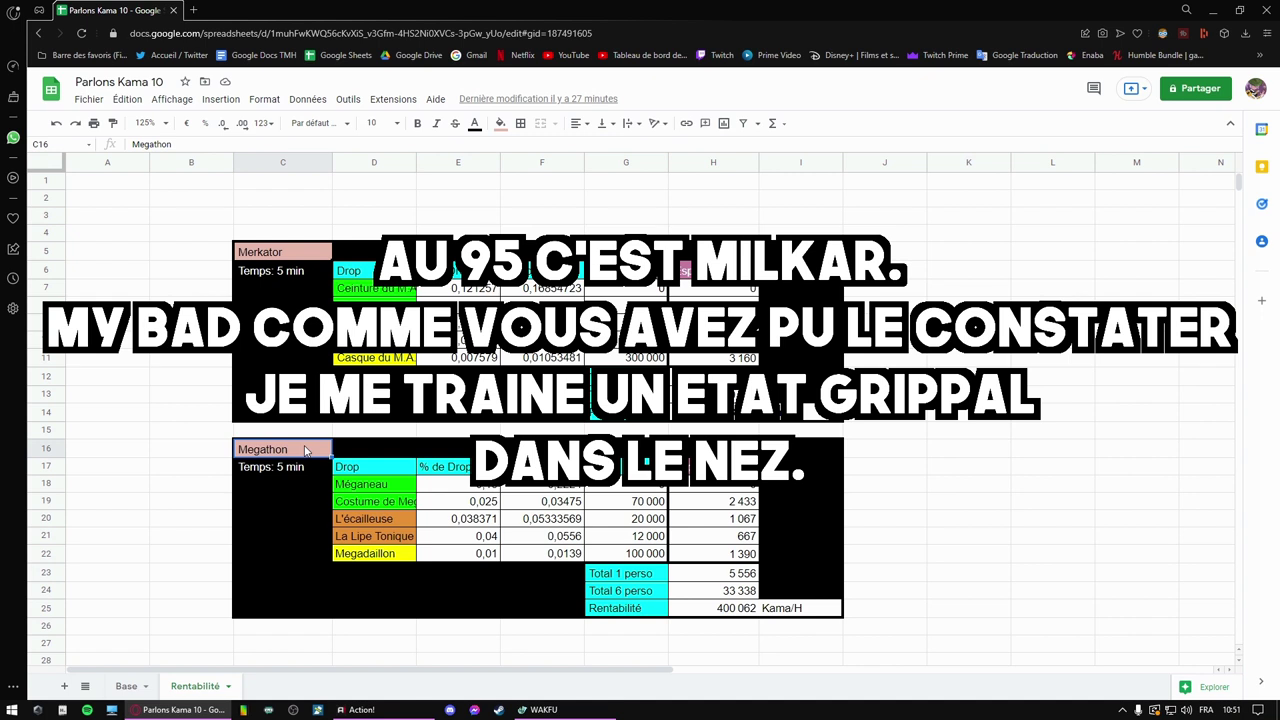
pyautogui.click(697, 609)
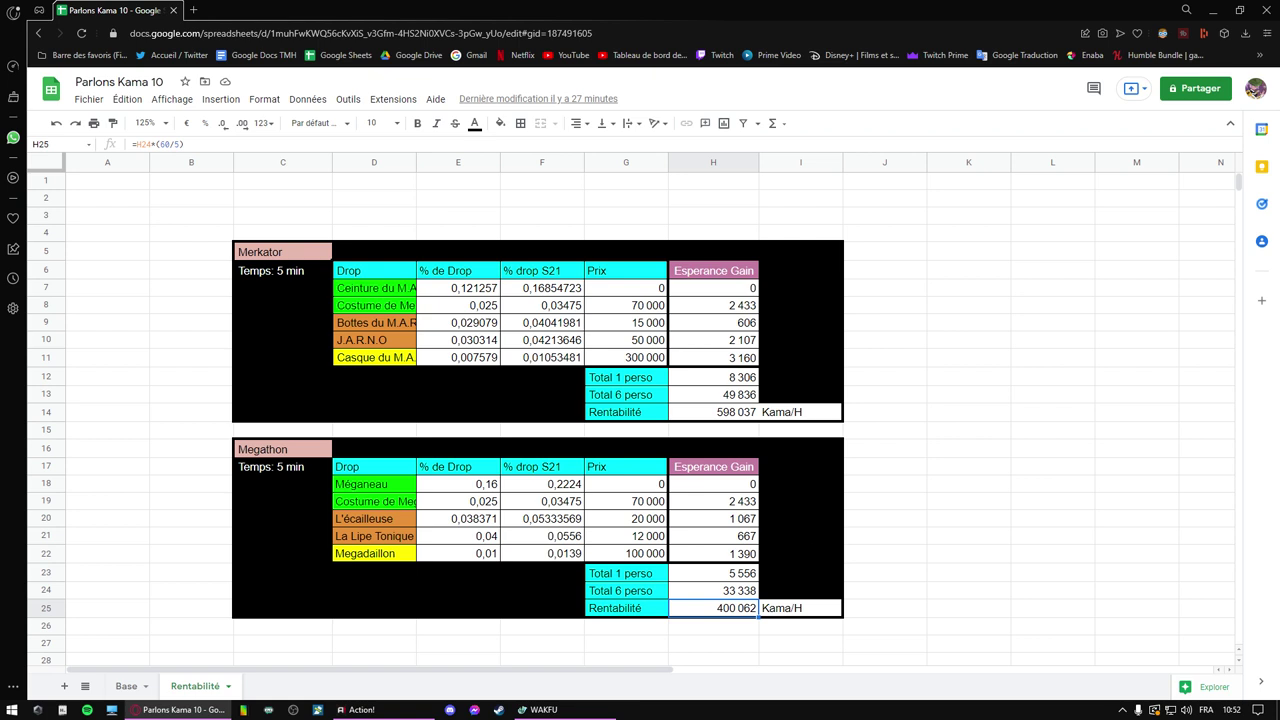
pyautogui.click(1210, 9)
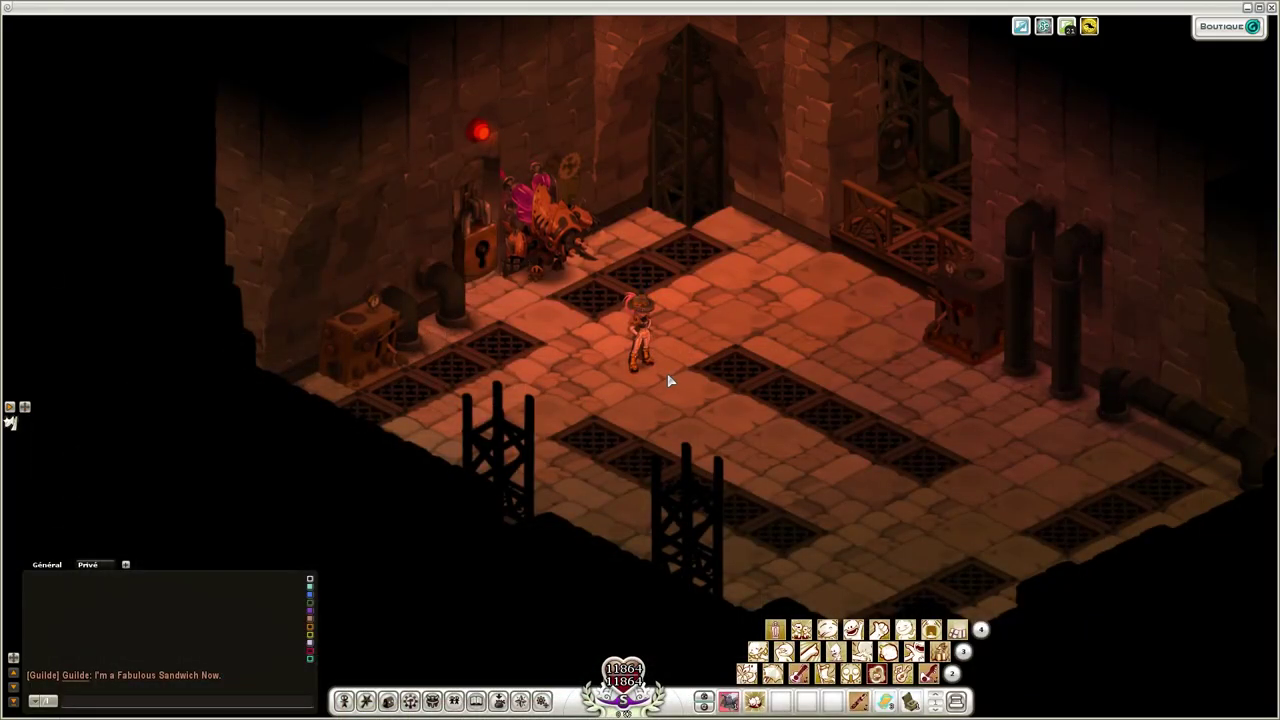